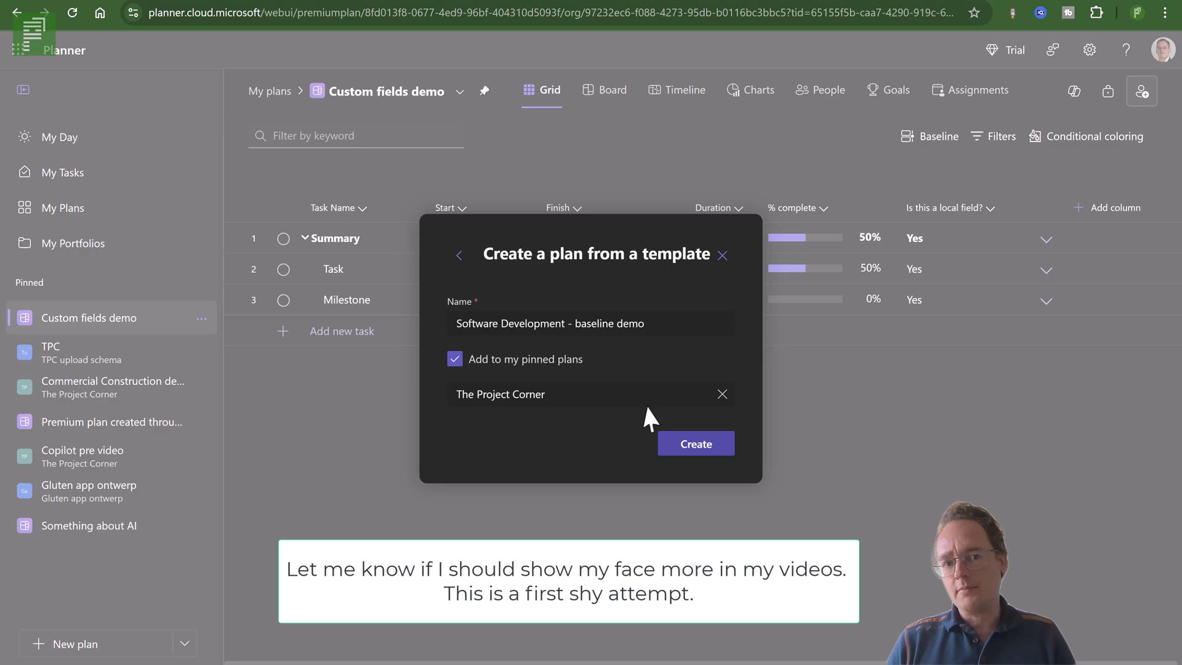
# Step: Create the Software Development plan from the template, browse its Board buckets, then return to Grid
pyautogui.click(702, 456)
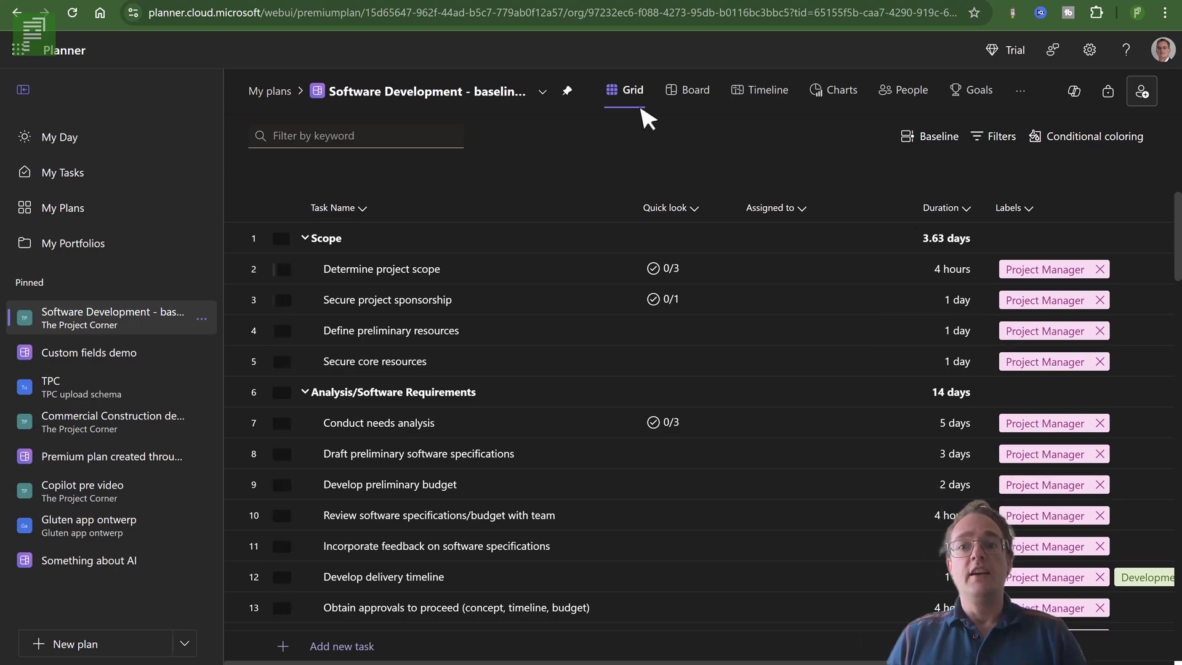
pyautogui.click(671, 90)
pyautogui.hscroll(10, 602, 364)
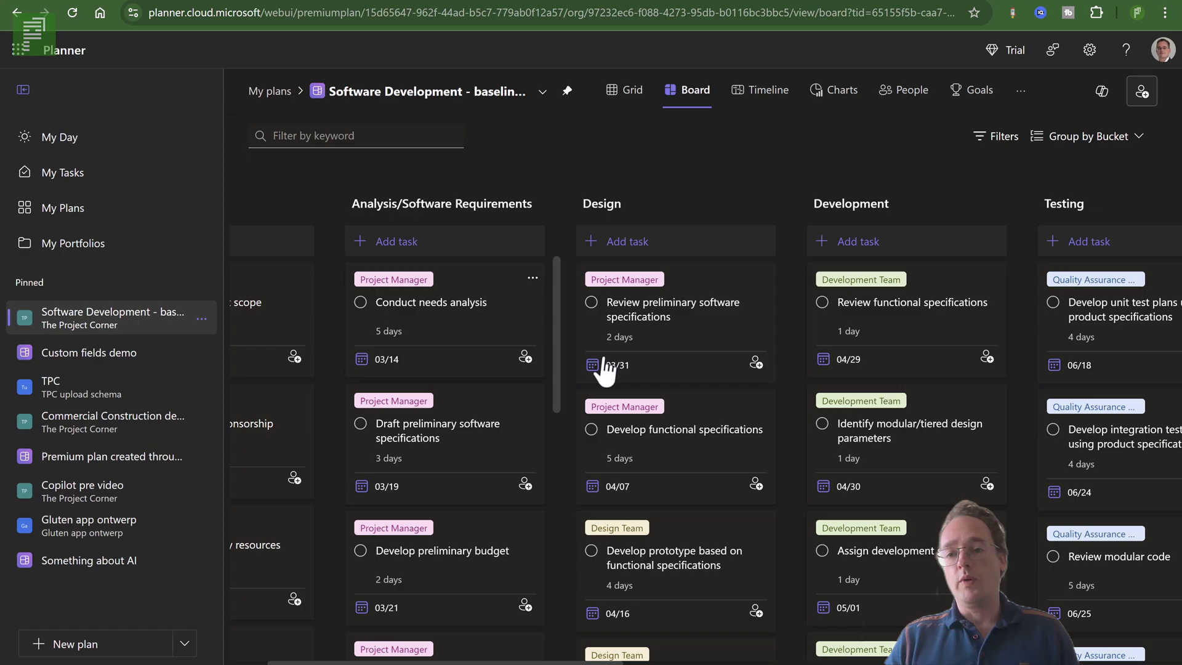
pyautogui.hscroll(7, 604, 369)
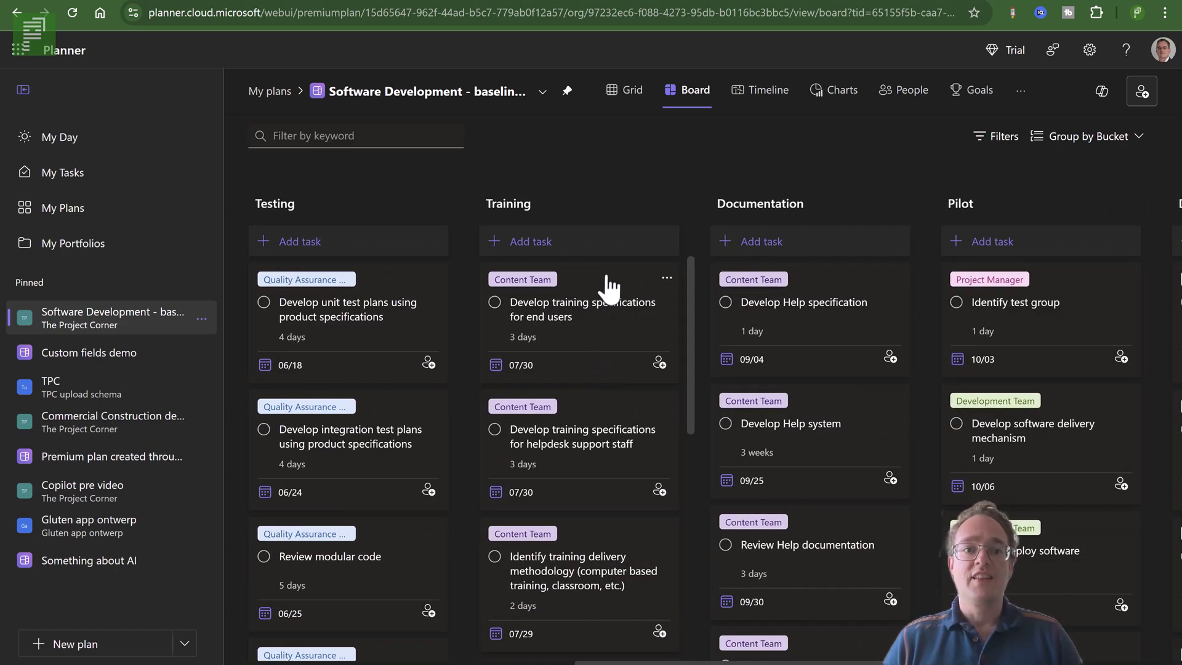
pyautogui.click(638, 98)
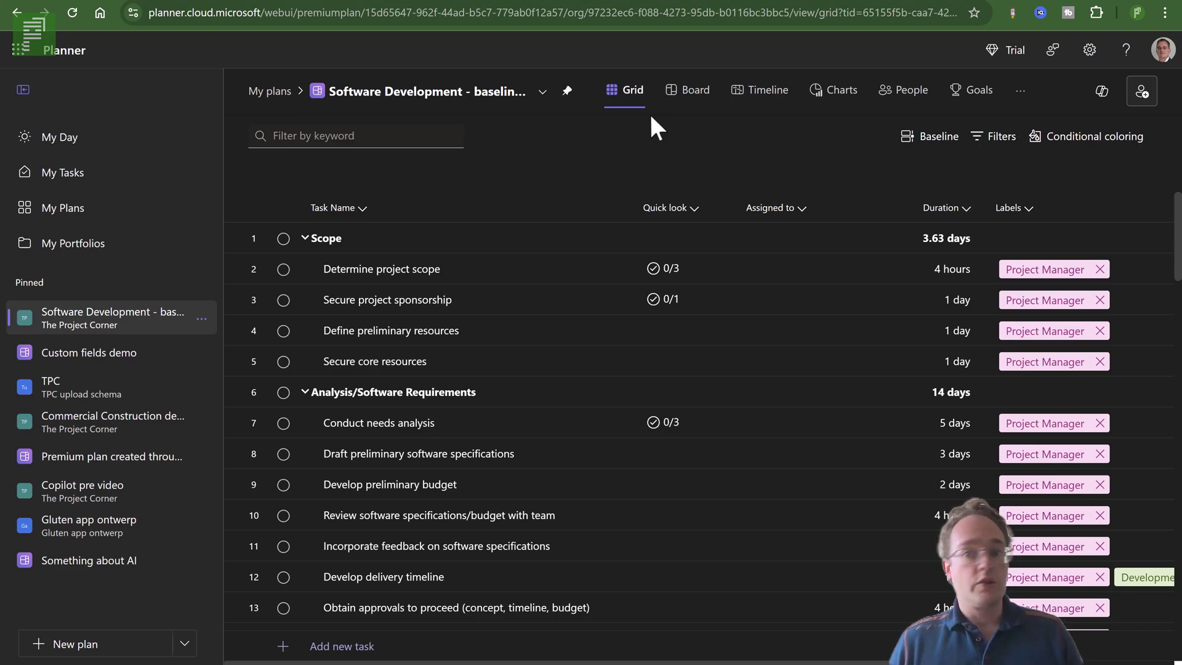
# Step: Create Baseline 1 for the plan from the toolbar's Baseline options
pyautogui.click(922, 147)
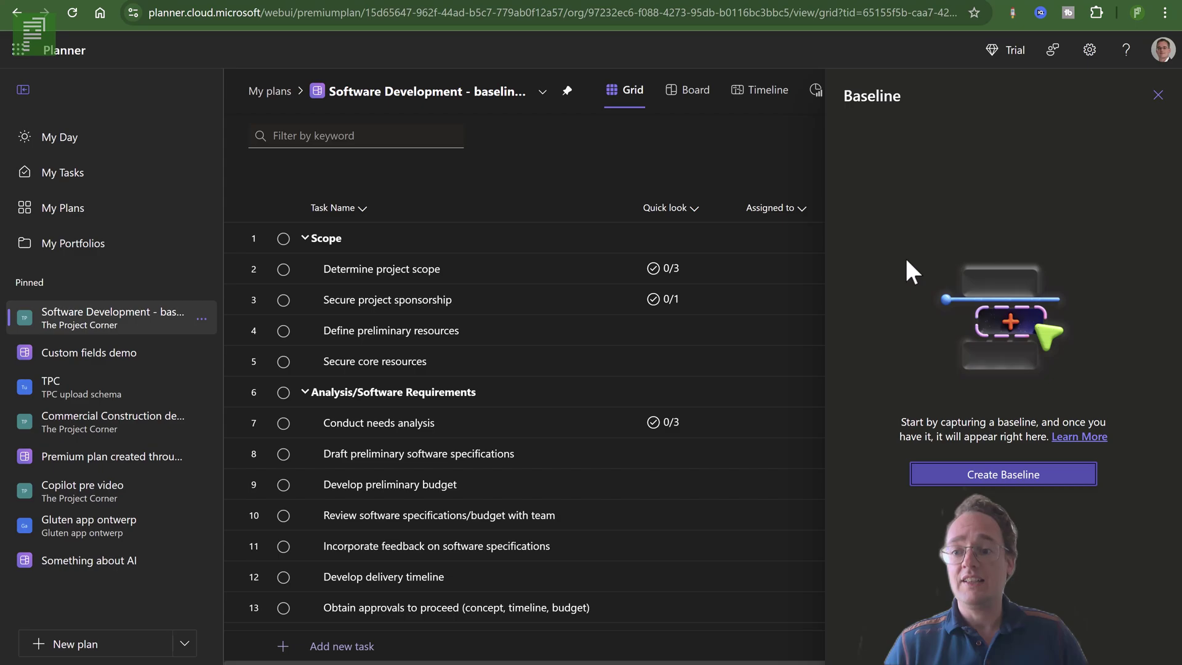
pyautogui.click(972, 476)
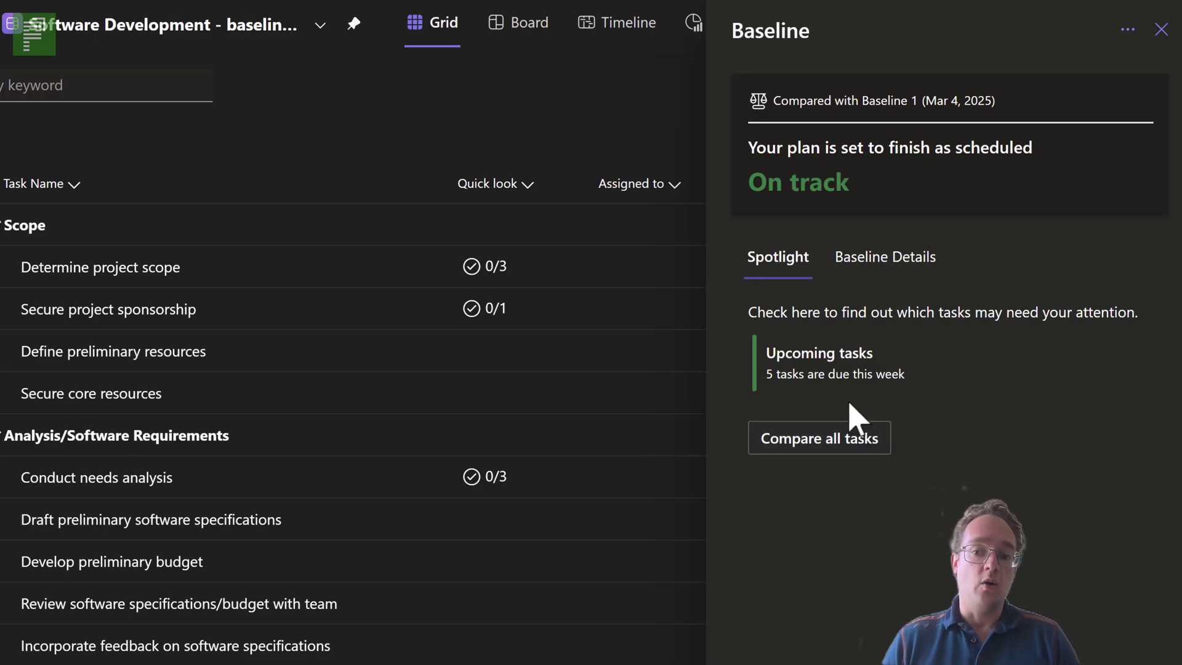
# Step: Open Baseline 1's details and retitle it 'Baseline one'
pyautogui.click(877, 268)
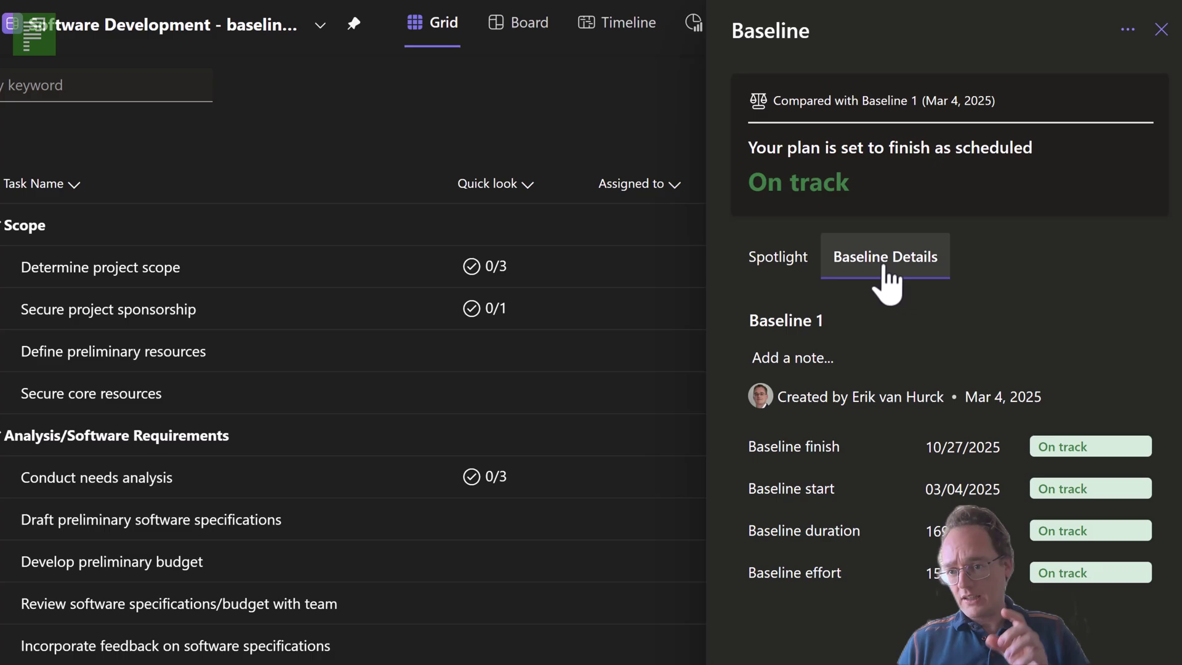
pyautogui.click(823, 319)
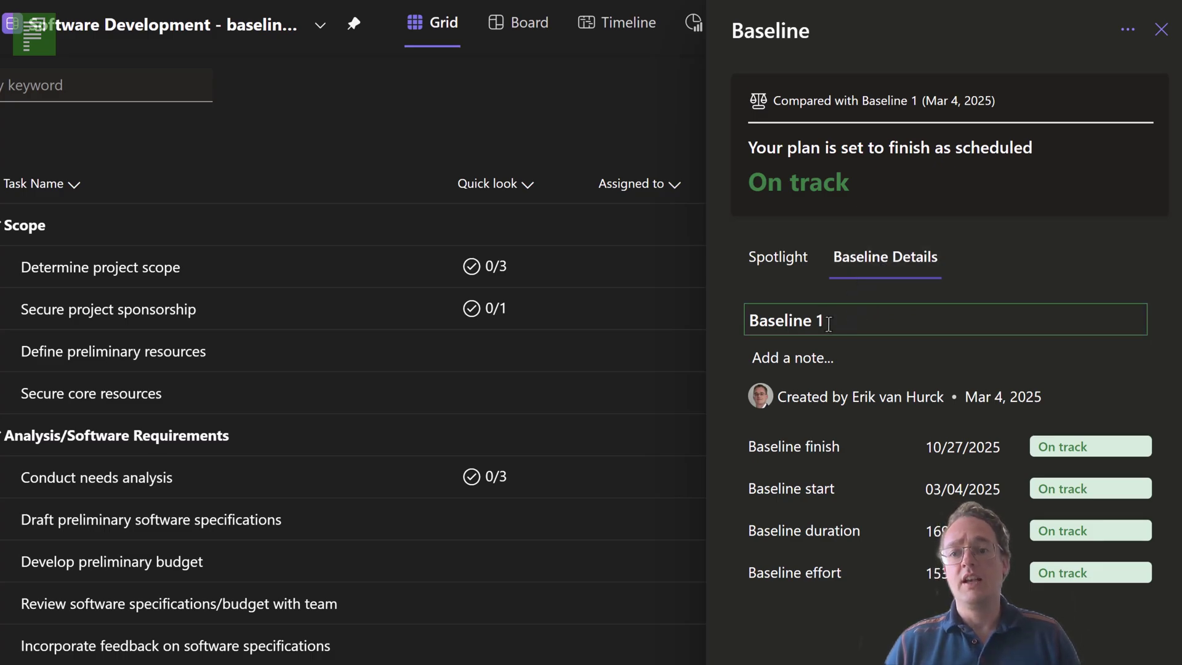
pyautogui.press('BackSpace')
pyautogui.write('one')
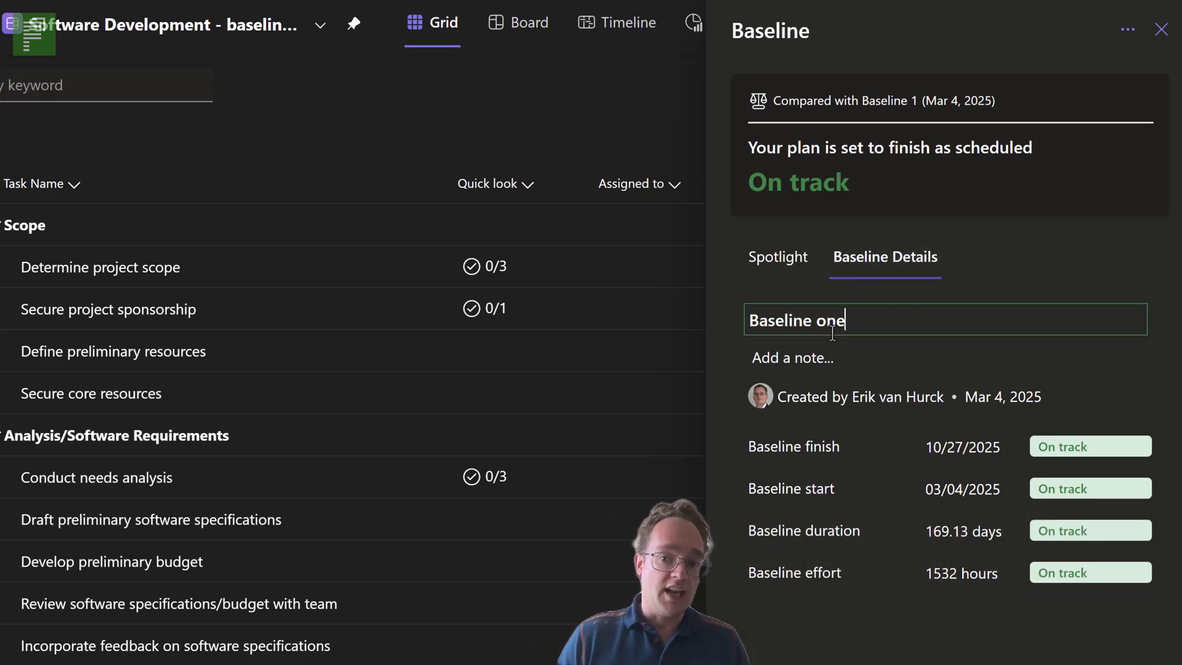
# Step: Add the note 'here's some more' to the baseline
pyautogui.click(831, 354)
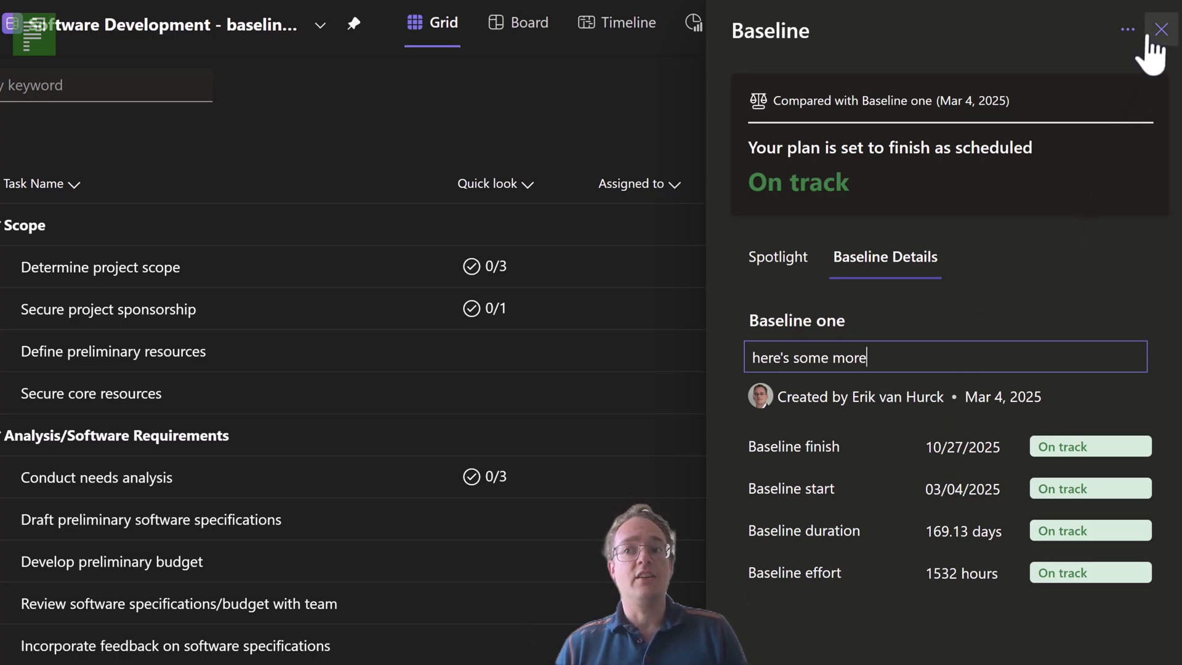
pyautogui.click(1128, 29)
pyautogui.click(1107, 40)
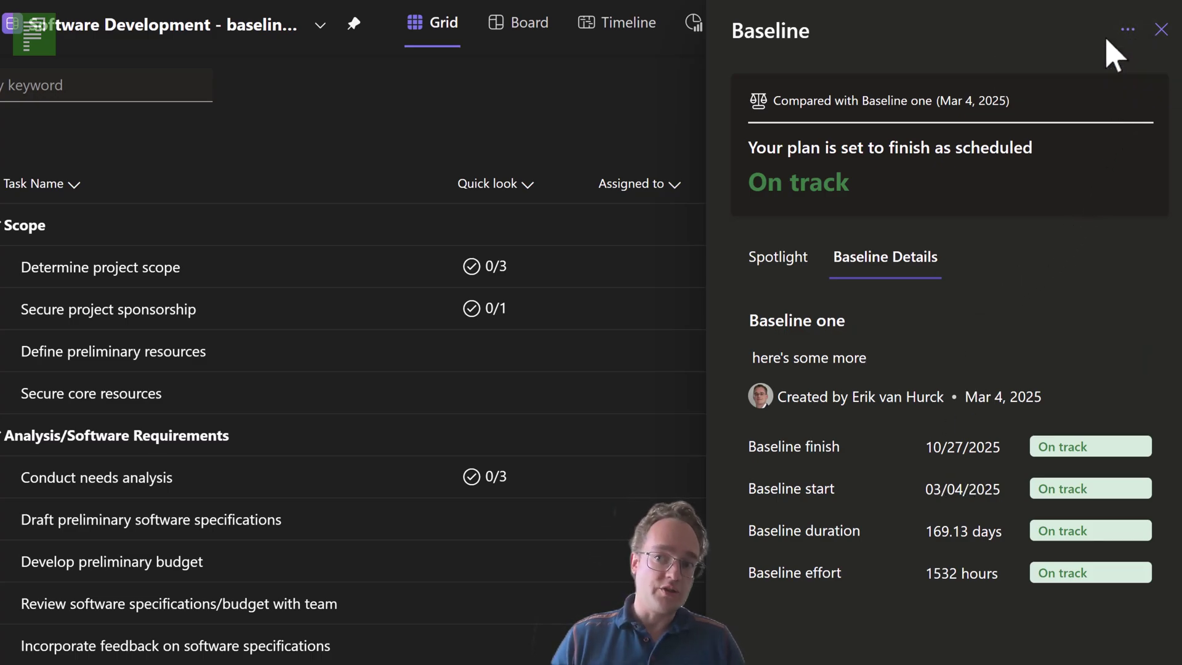
# Step: Close the Baseline pane and set Secure project sponsorship and Define preliminary resources to 5 days
pyautogui.click(1166, 43)
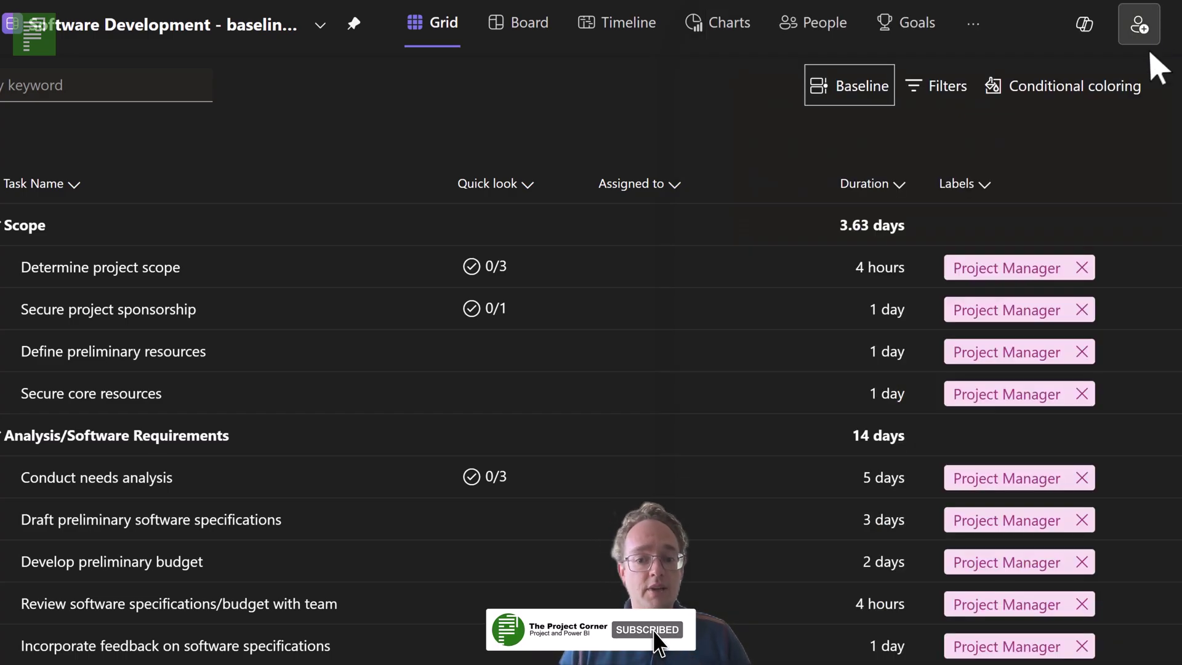
pyautogui.click(846, 314)
pyautogui.write('5')
pyautogui.press('Return')
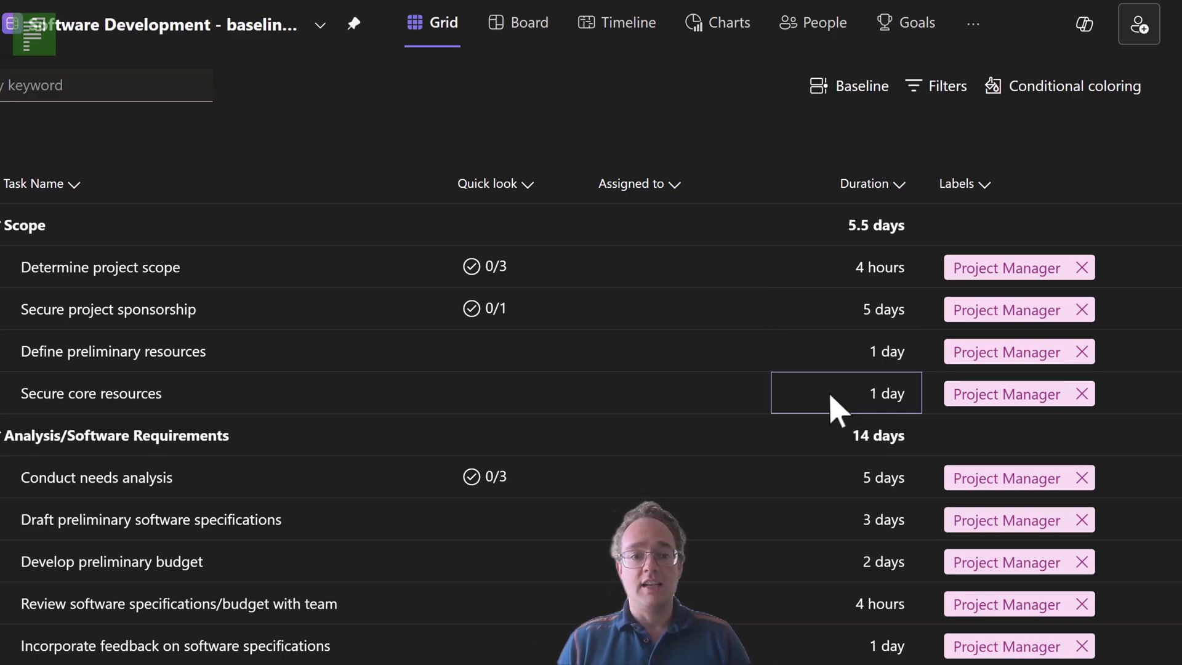
pyautogui.click(854, 364)
pyautogui.write('5')
pyautogui.press('Return')
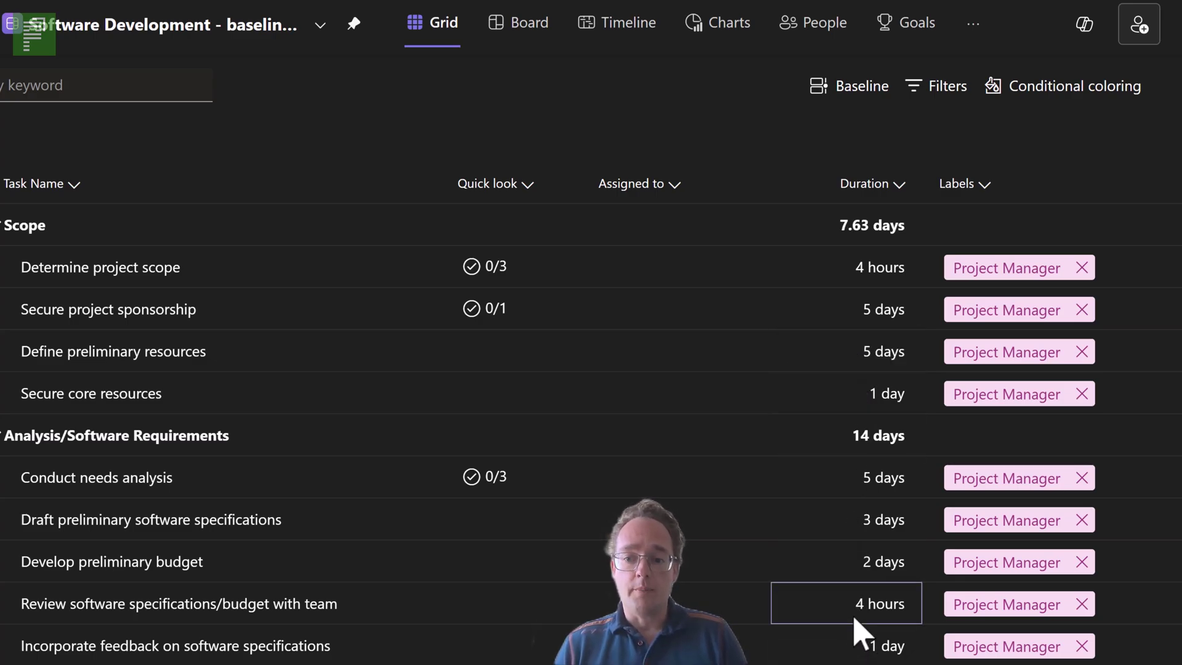
# Step: Set the review task to 1d, draft specifications to 2 days, and Incorporate feedback to 1w
pyautogui.click(854, 616)
pyautogui.write('1d')
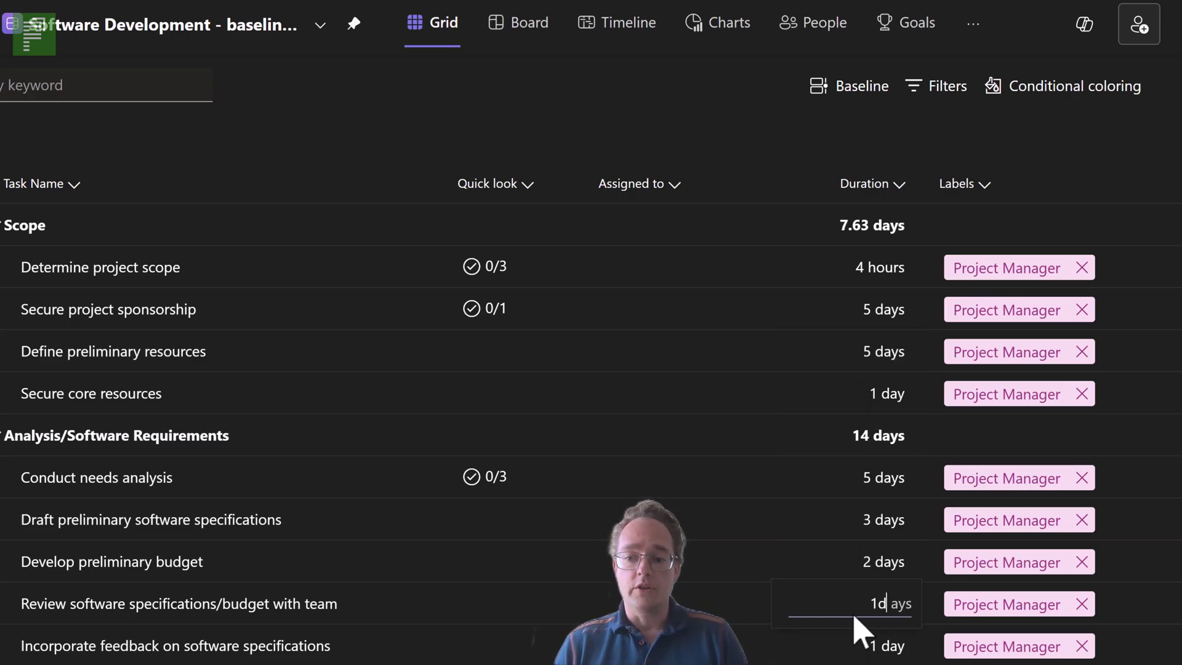
pyautogui.press('Return')
pyautogui.click(865, 524)
pyautogui.write('2')
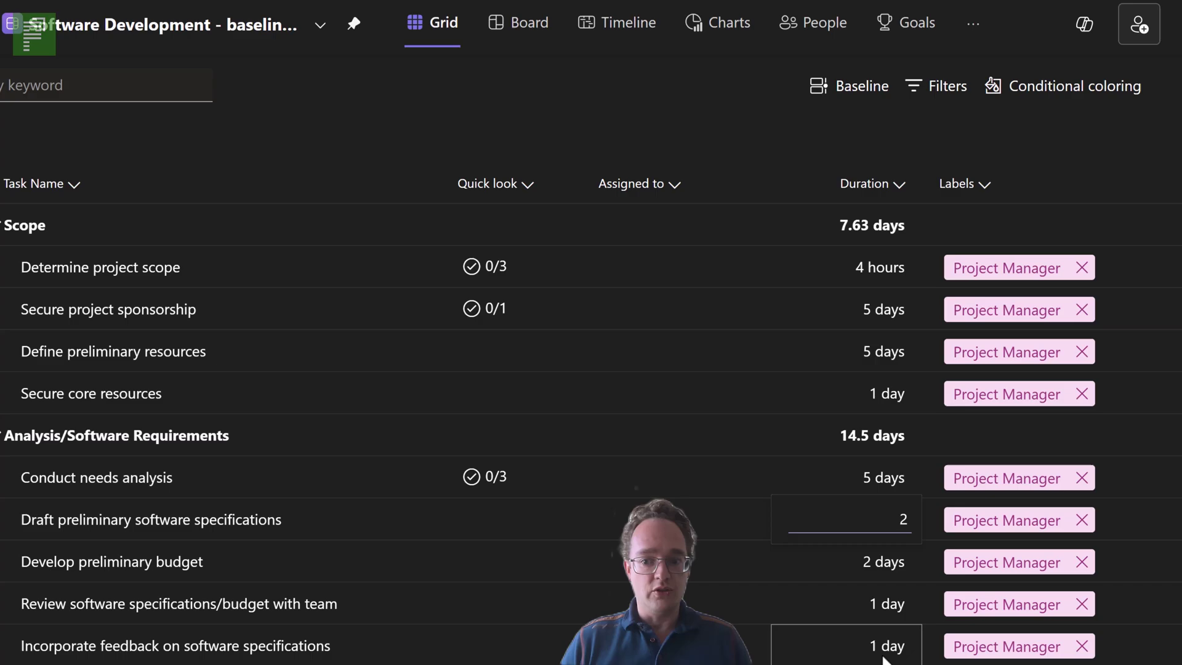
pyautogui.press('Return')
pyautogui.click(869, 645)
pyautogui.write('1w eeks')
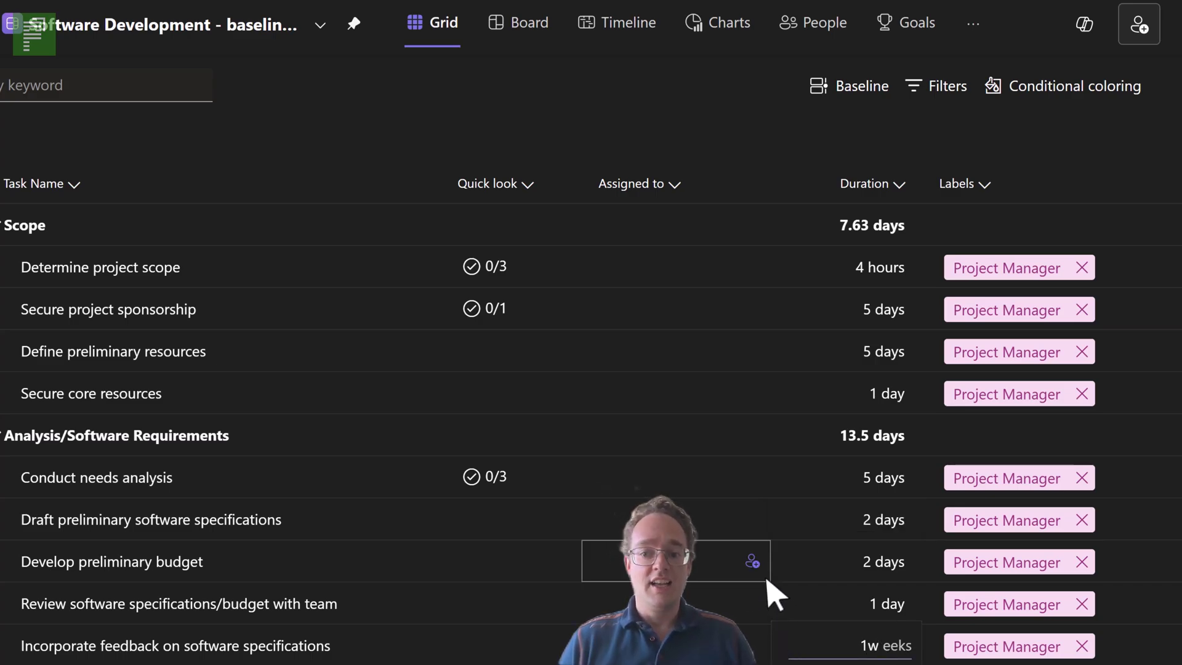
pyautogui.press('Return')
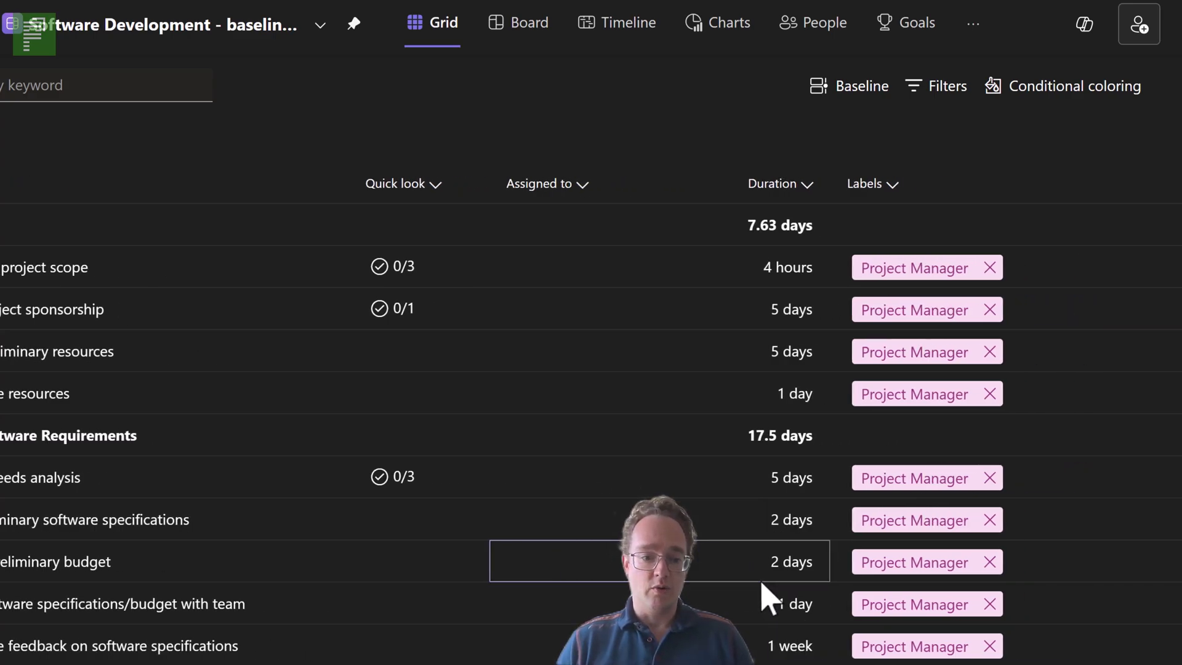
pyautogui.hscroll(5, 772, 600)
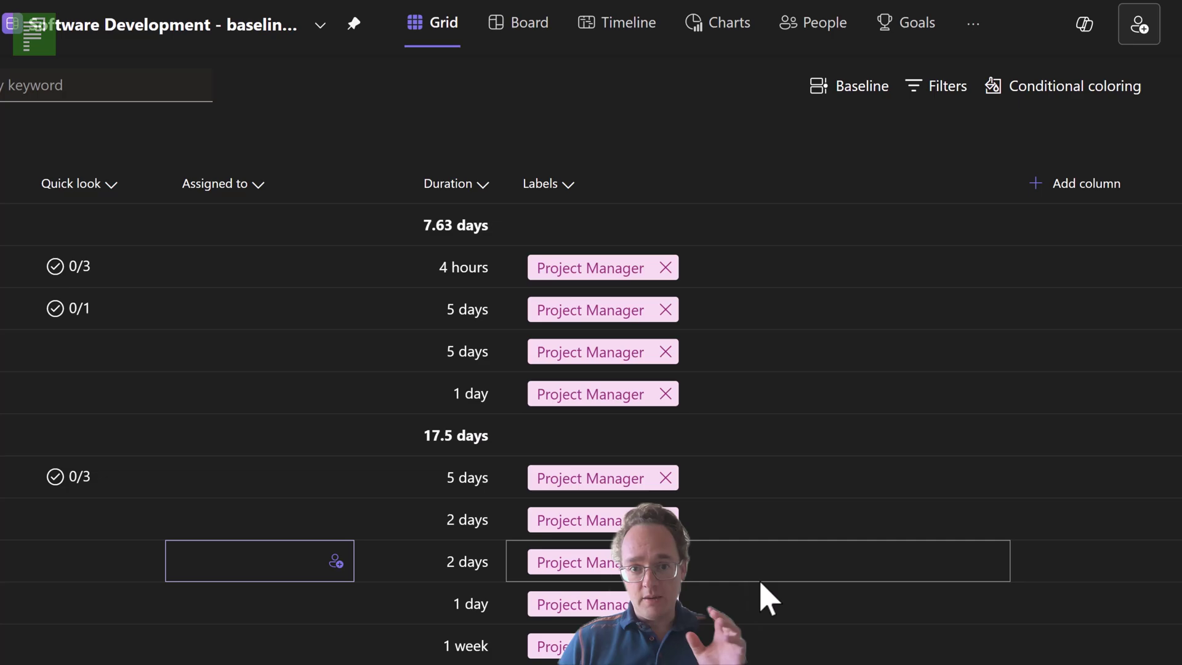
# Step: Add the Effort column and set the second task's effort to 24 hours
pyautogui.click(1042, 192)
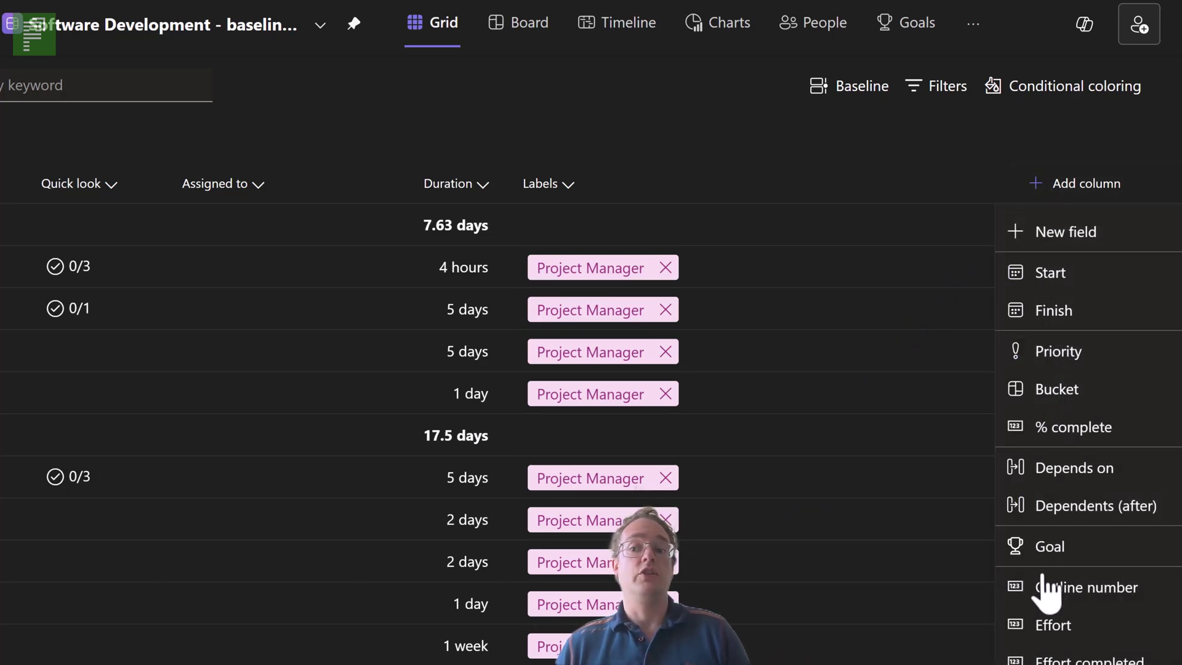
pyautogui.click(1047, 625)
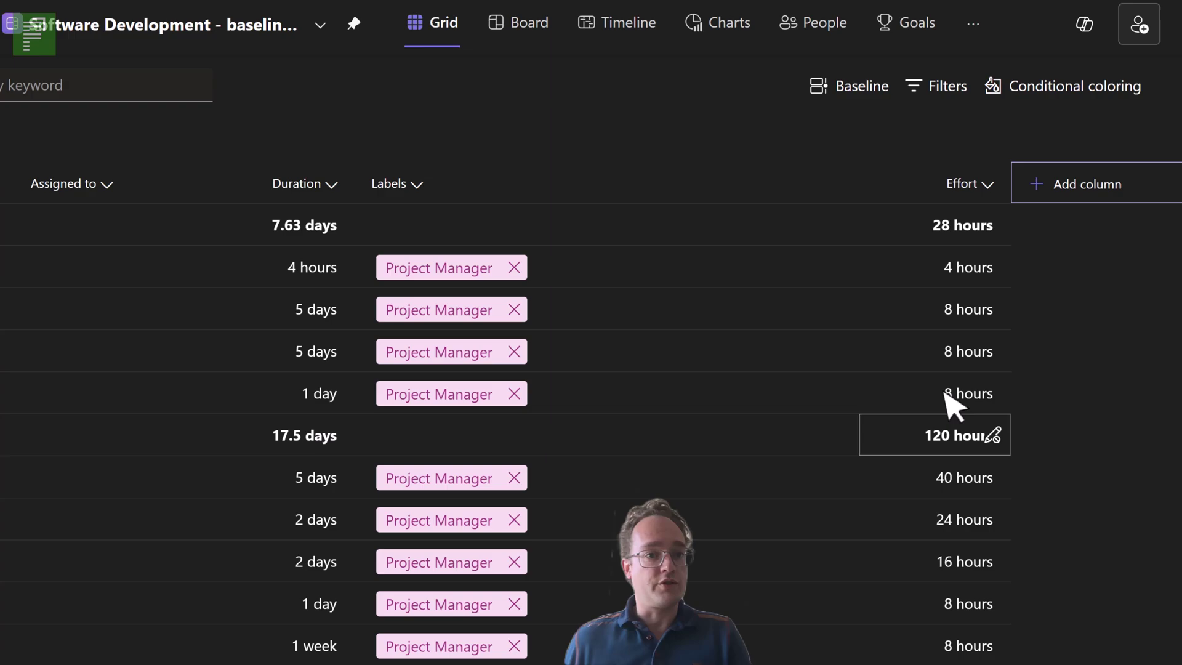
pyautogui.click(953, 310)
pyautogui.write('24')
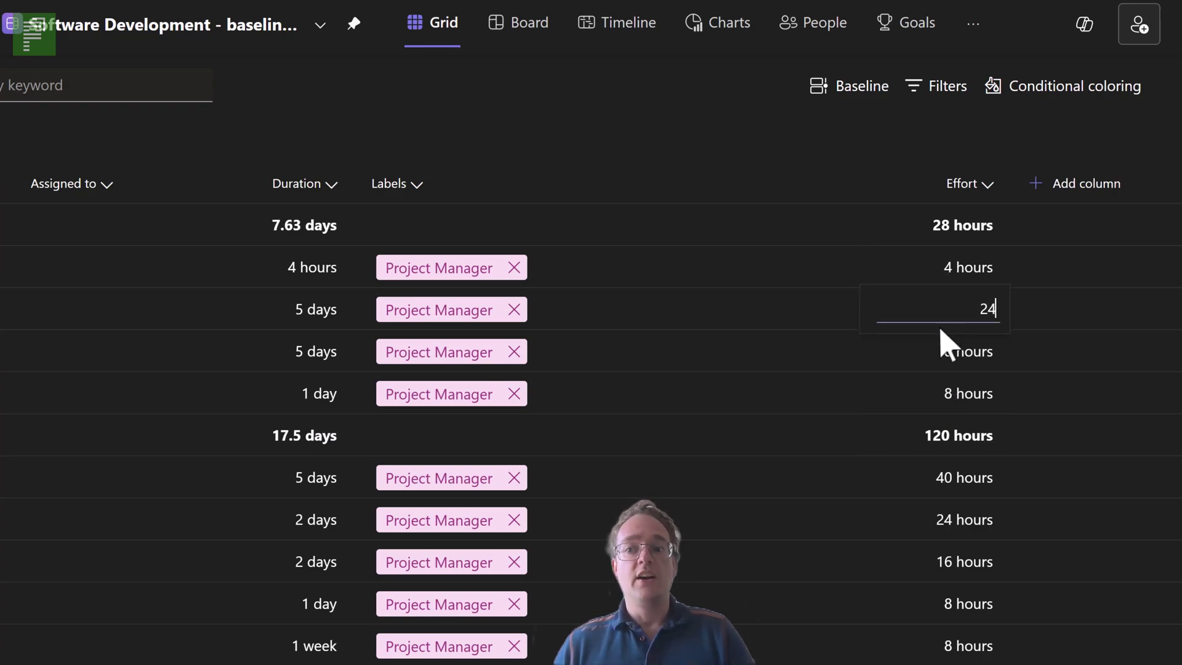
pyautogui.press('Return')
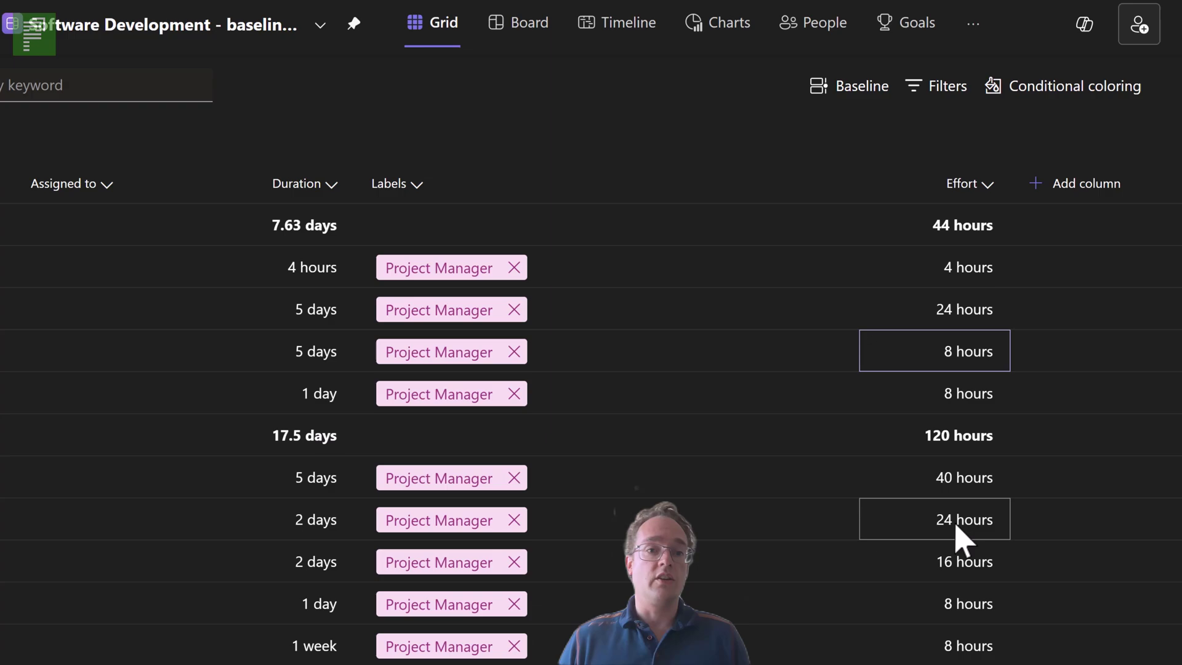
# Step: Set the analysis task's and the one-day task's efforts to 16 hours each
pyautogui.click(957, 523)
pyautogui.write('16')
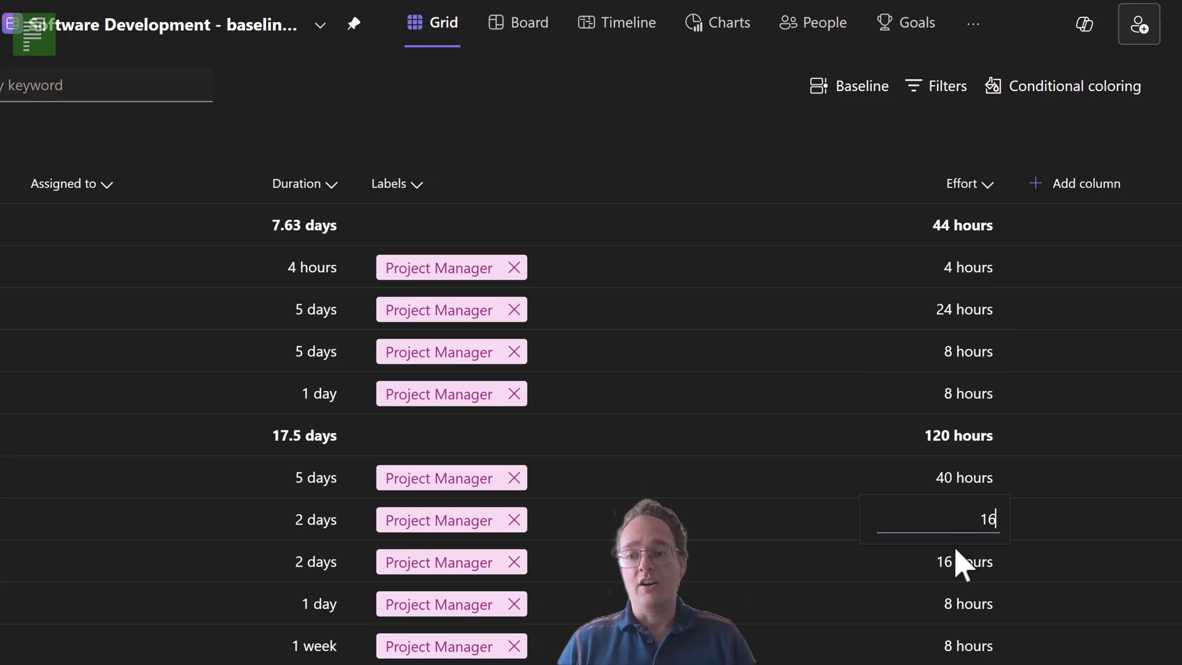
pyautogui.press('Return')
pyautogui.click(958, 606)
pyautogui.write('16')
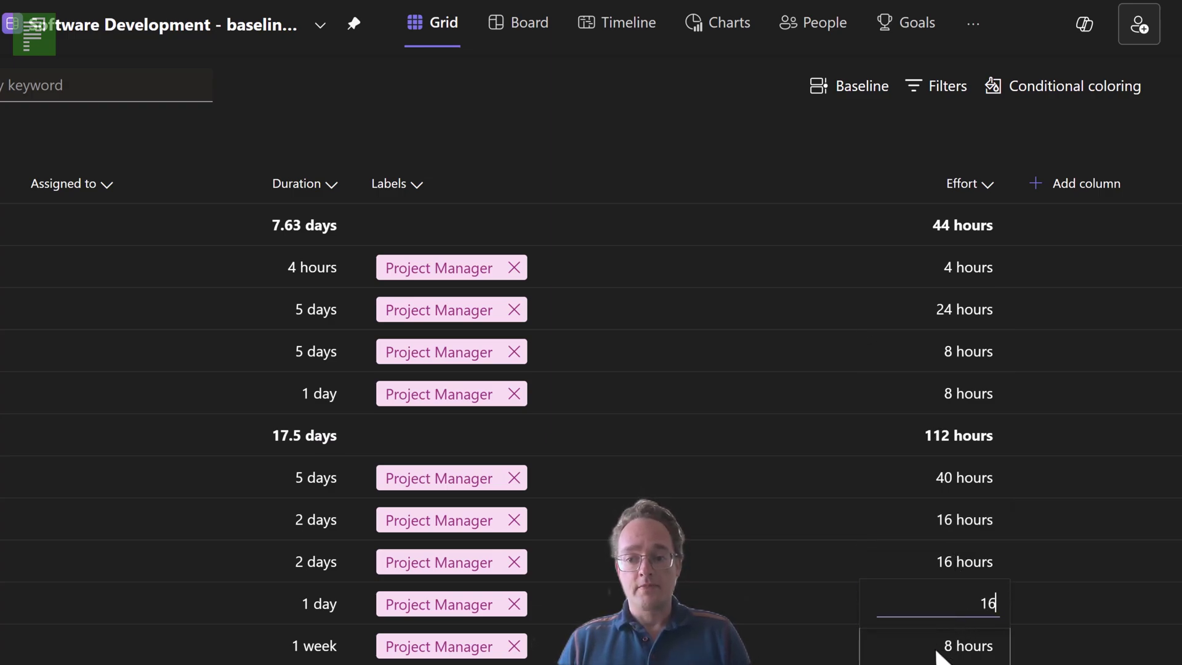
pyautogui.press('Return')
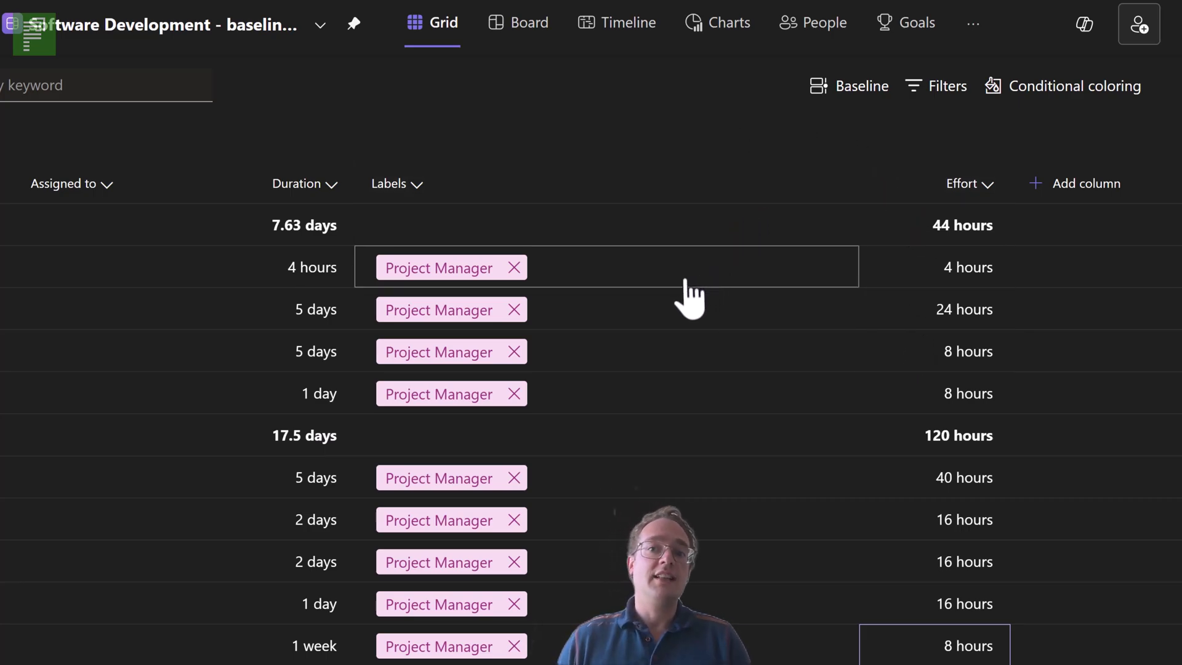
# Step: Open the baseline summary showing the plan 6.5 days behind schedule
pyautogui.hscroll(-5, 690, 302)
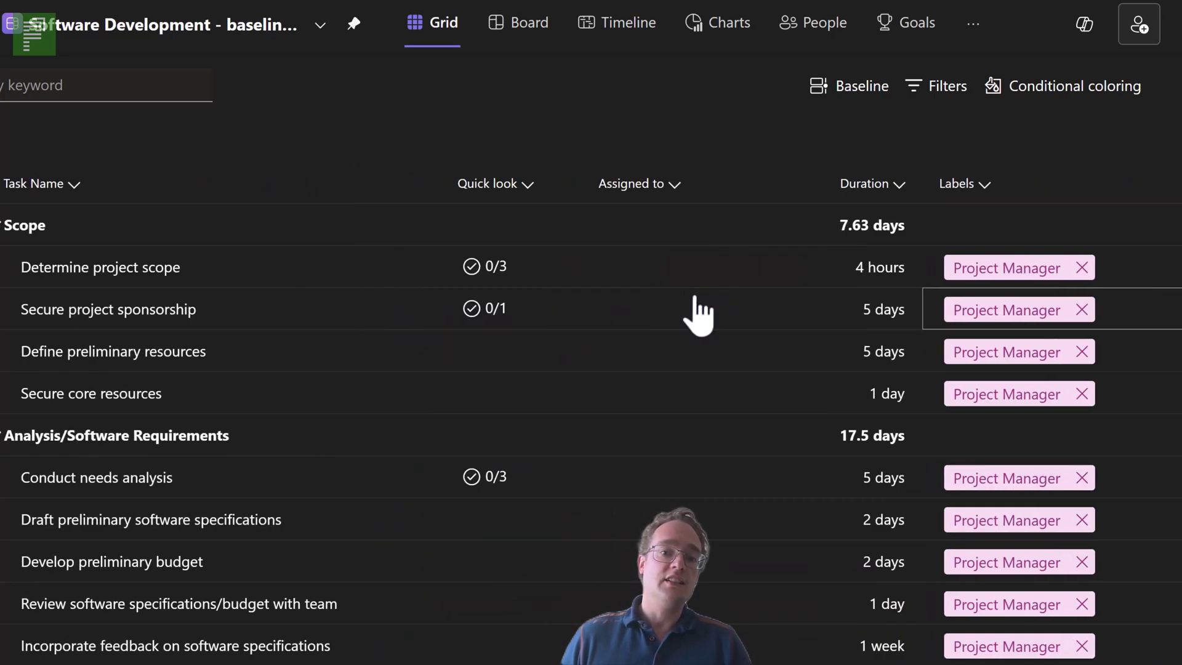
pyautogui.click(851, 111)
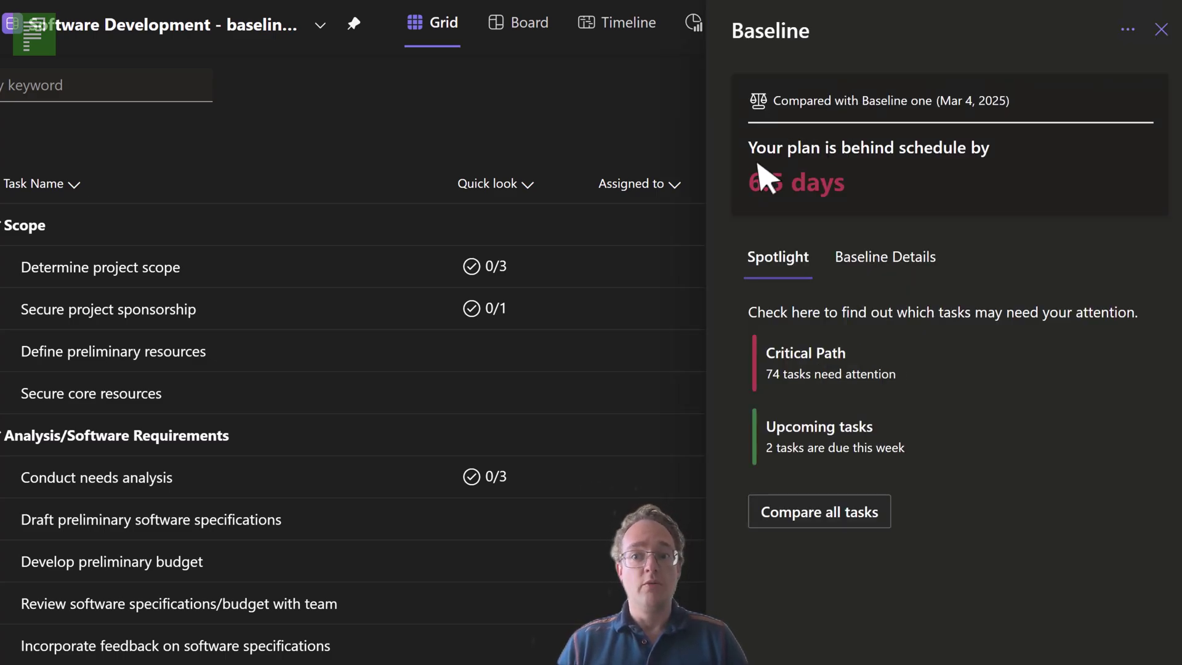
pyautogui.moveTo(750, 190); pyautogui.dragTo(854, 198)
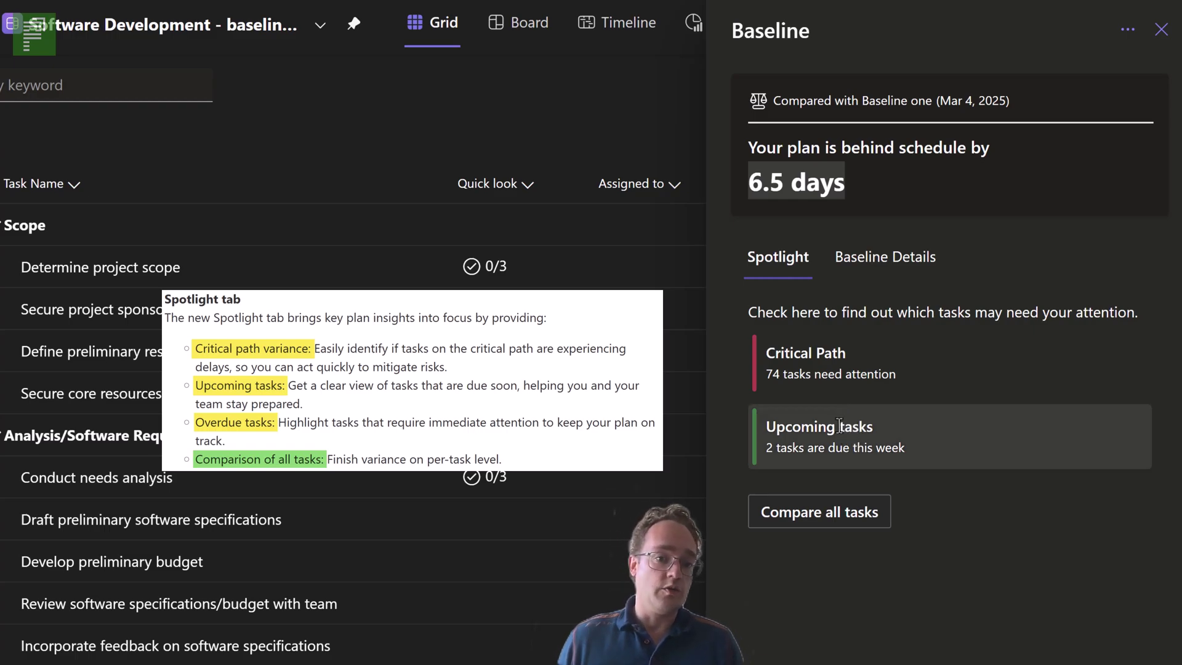
# Step: Review Baseline one's finish 10/27/2025, duration 169.13 days and effort 1532 hours, then return to Spotlight
pyautogui.click(870, 266)
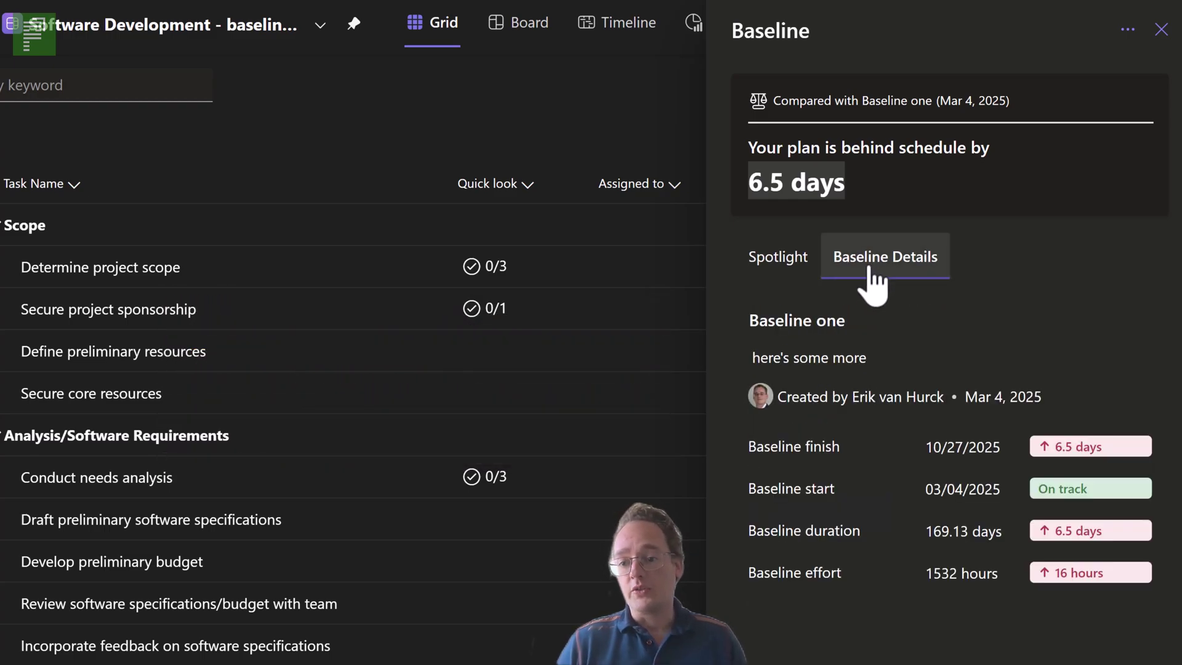
pyautogui.moveTo(1002, 448); pyautogui.dragTo(931, 443)
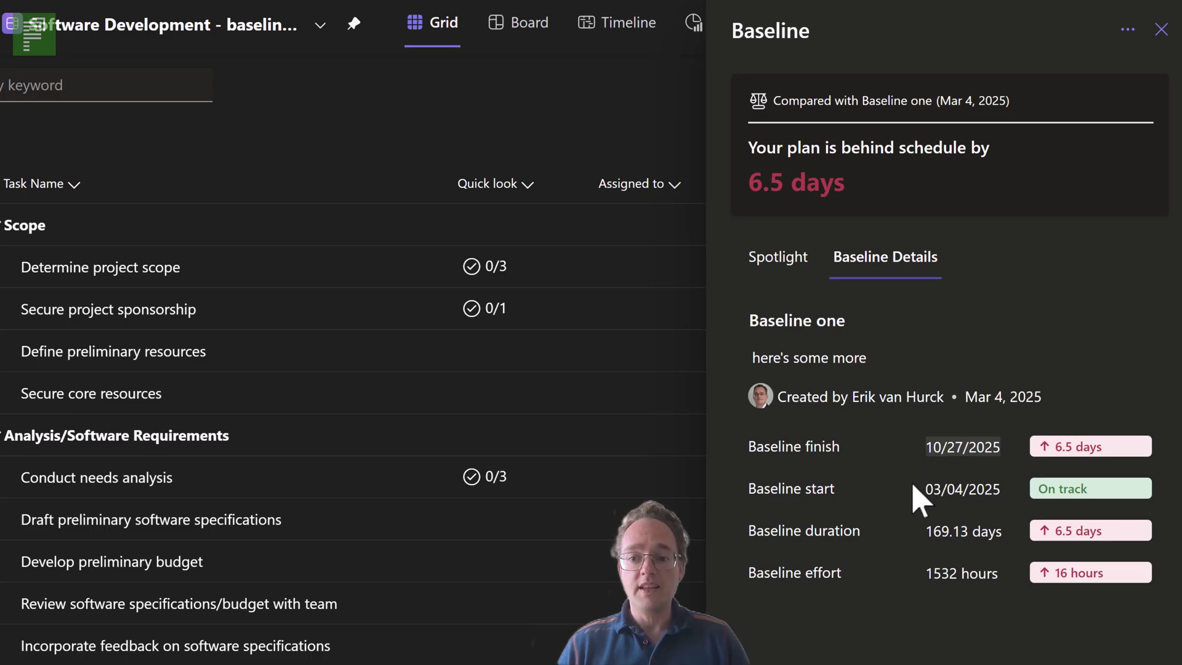
pyautogui.moveTo(921, 533); pyautogui.dragTo(973, 533)
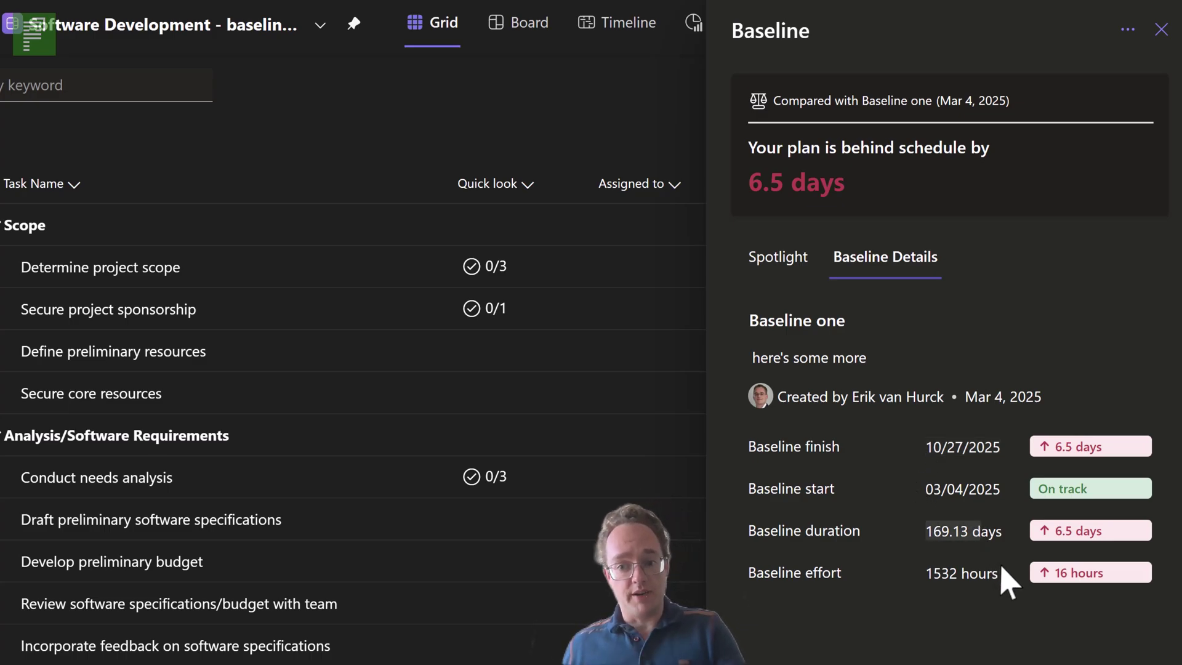
pyautogui.moveTo(998, 573); pyautogui.dragTo(910, 600)
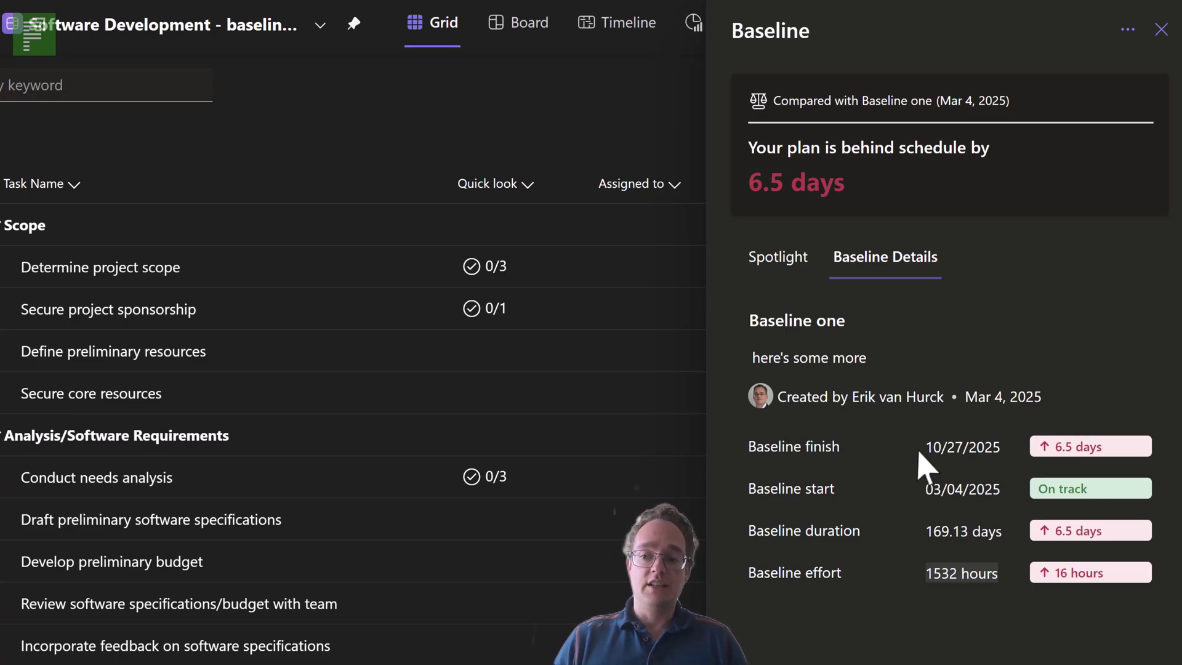
pyautogui.click(802, 274)
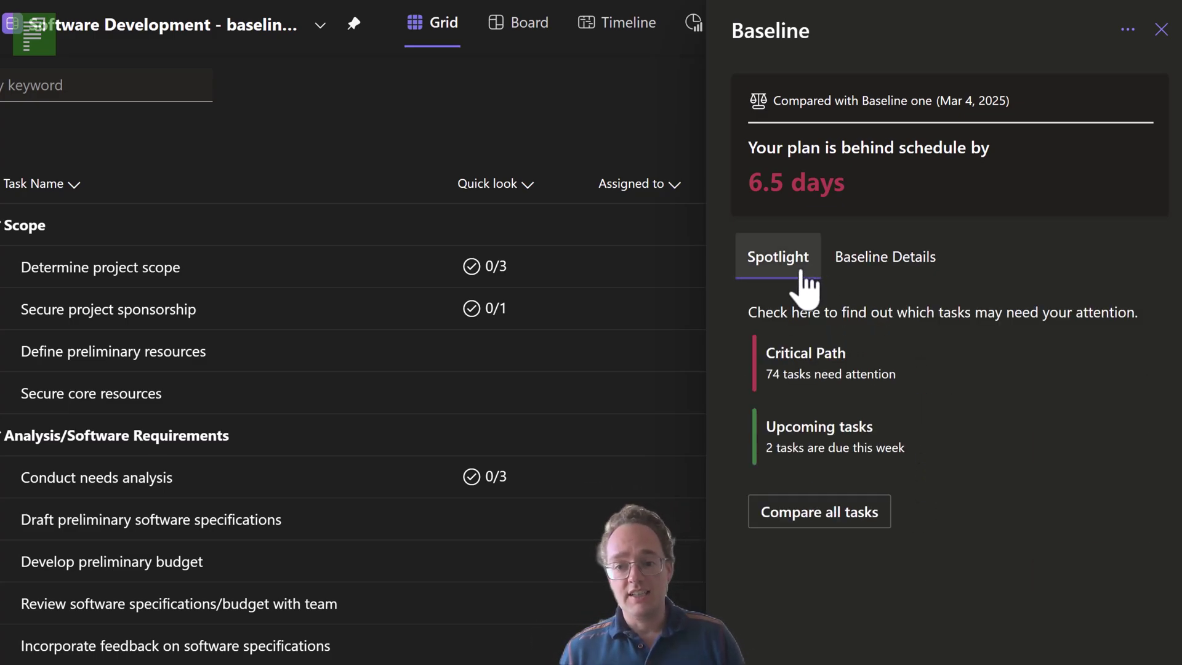
pyautogui.click(1160, 31)
pyautogui.hscroll(8, 856, 302)
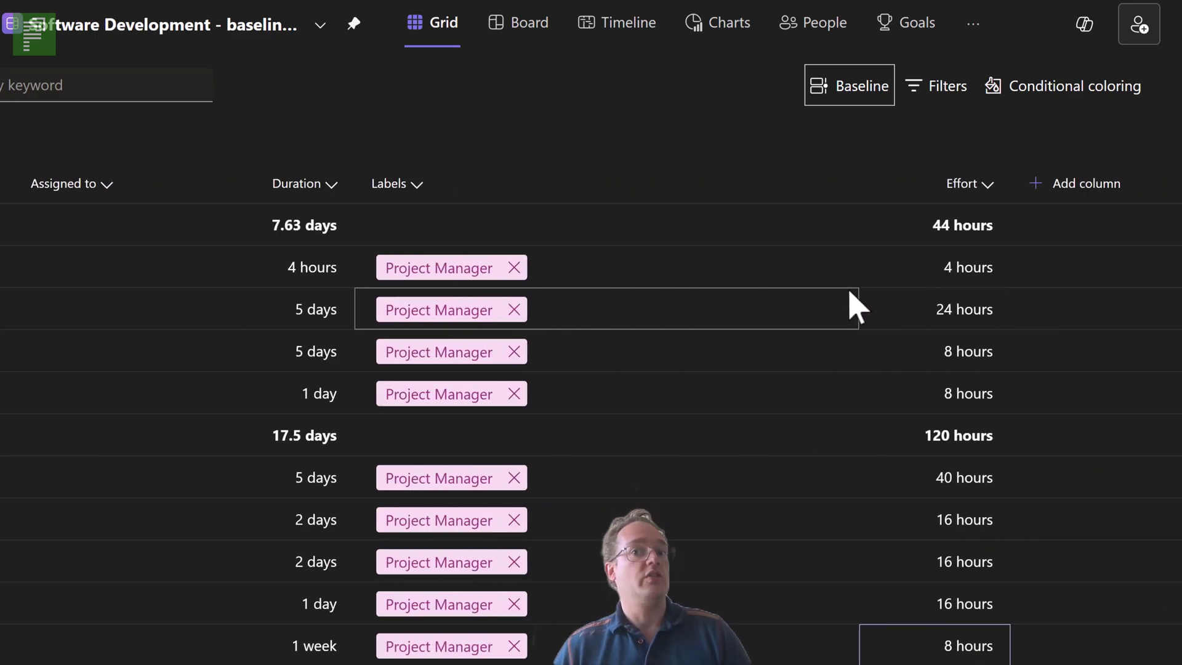
pyautogui.click(1064, 187)
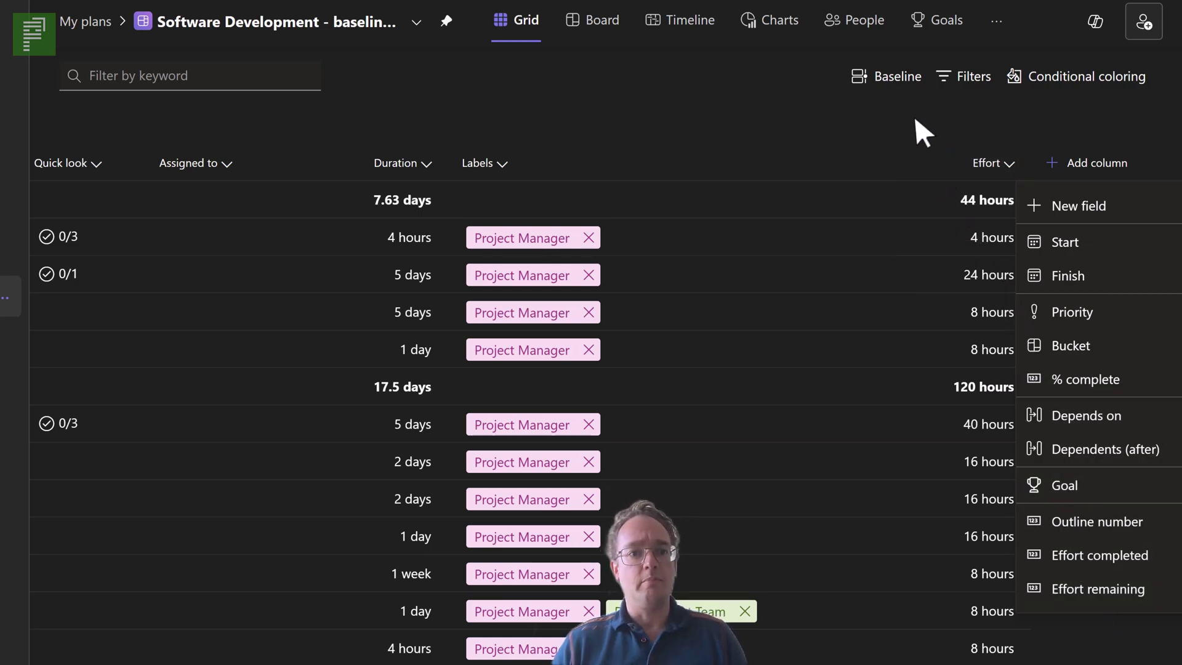
pyautogui.press('Escape')
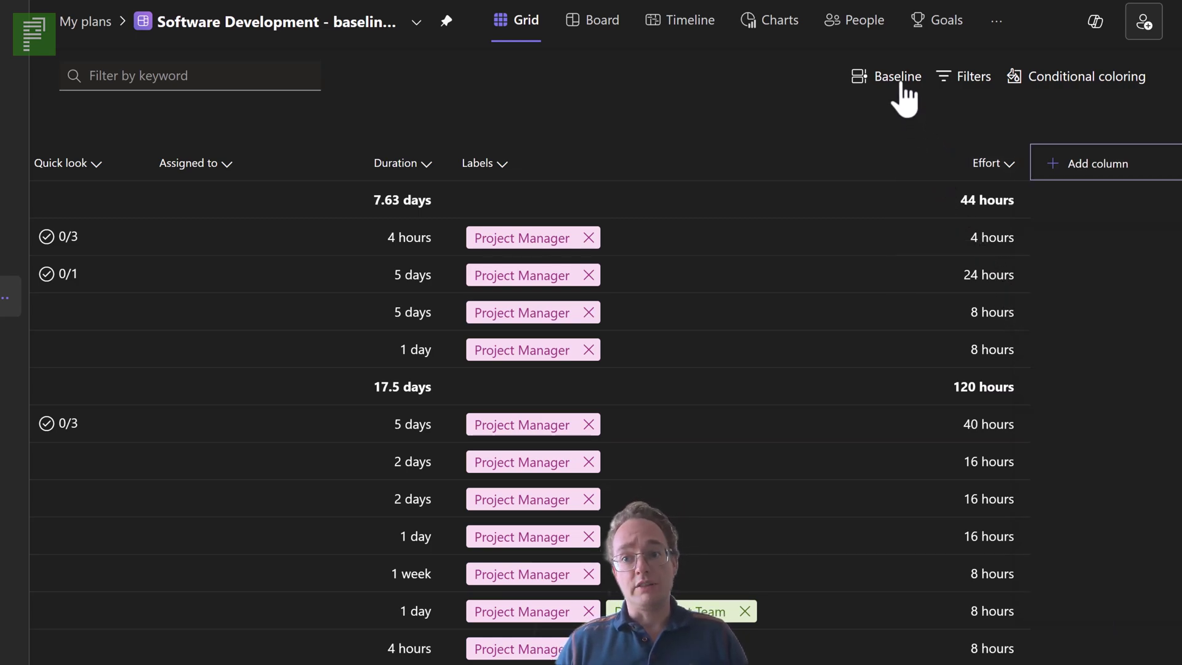
pyautogui.click(898, 76)
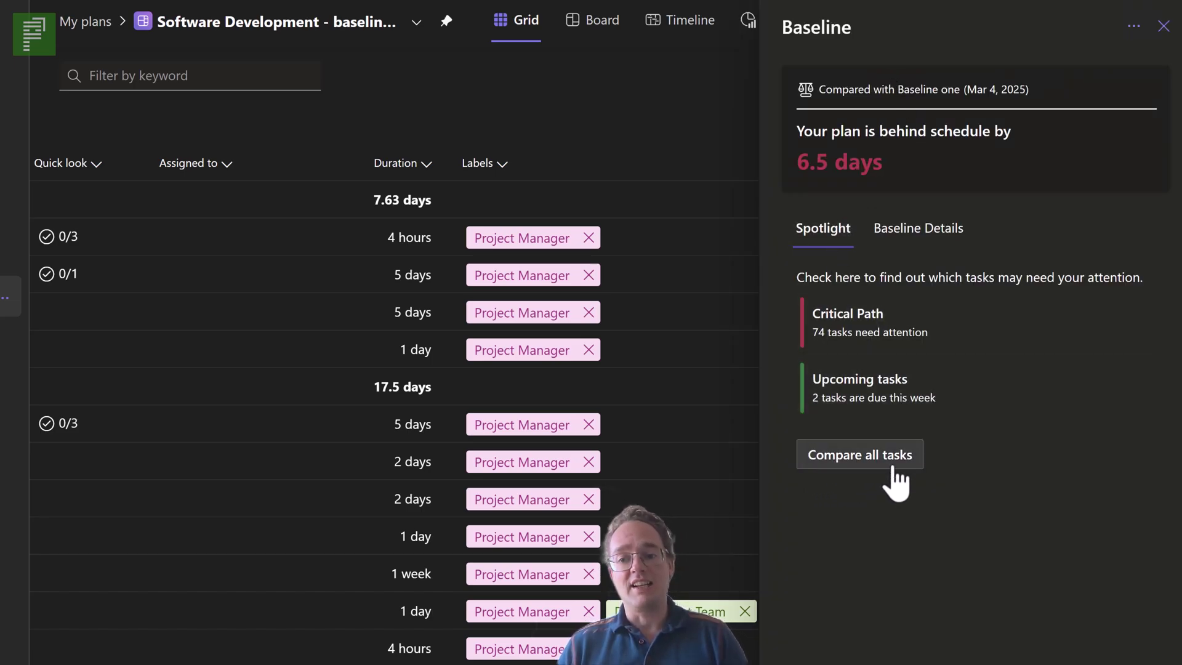
# Step: Compare all tasks to Baseline one and review the Baseline Start, Baseline Finish and Finish Variance columns
pyautogui.click(896, 484)
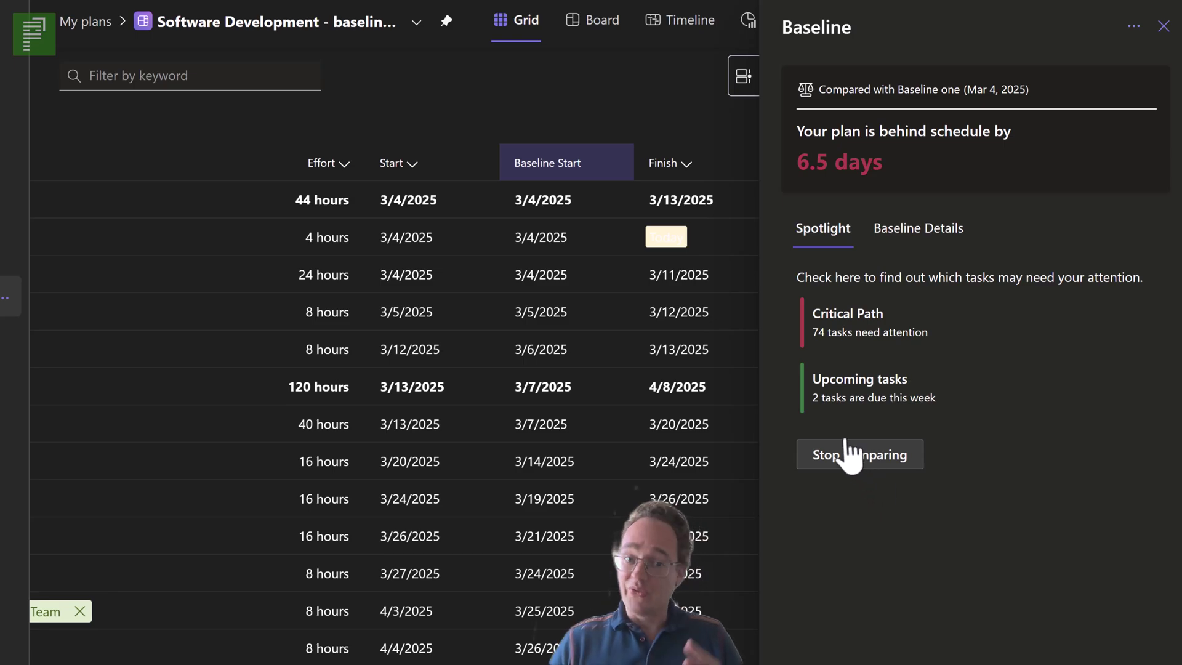
pyautogui.click(1164, 27)
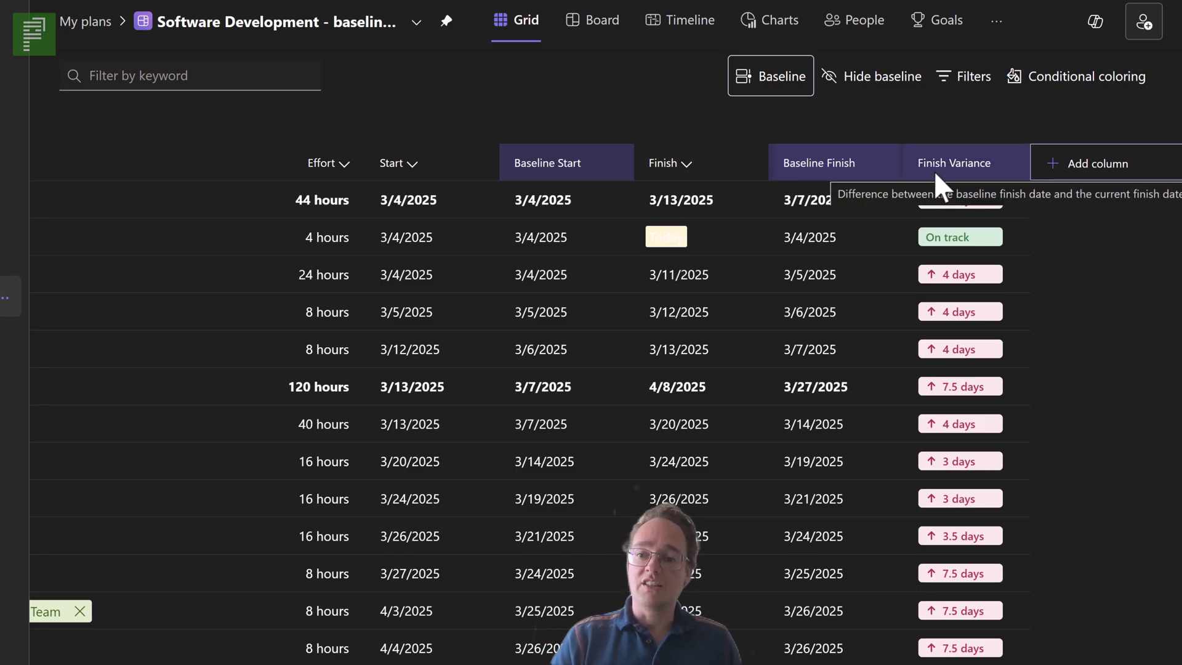
pyautogui.click(1087, 183)
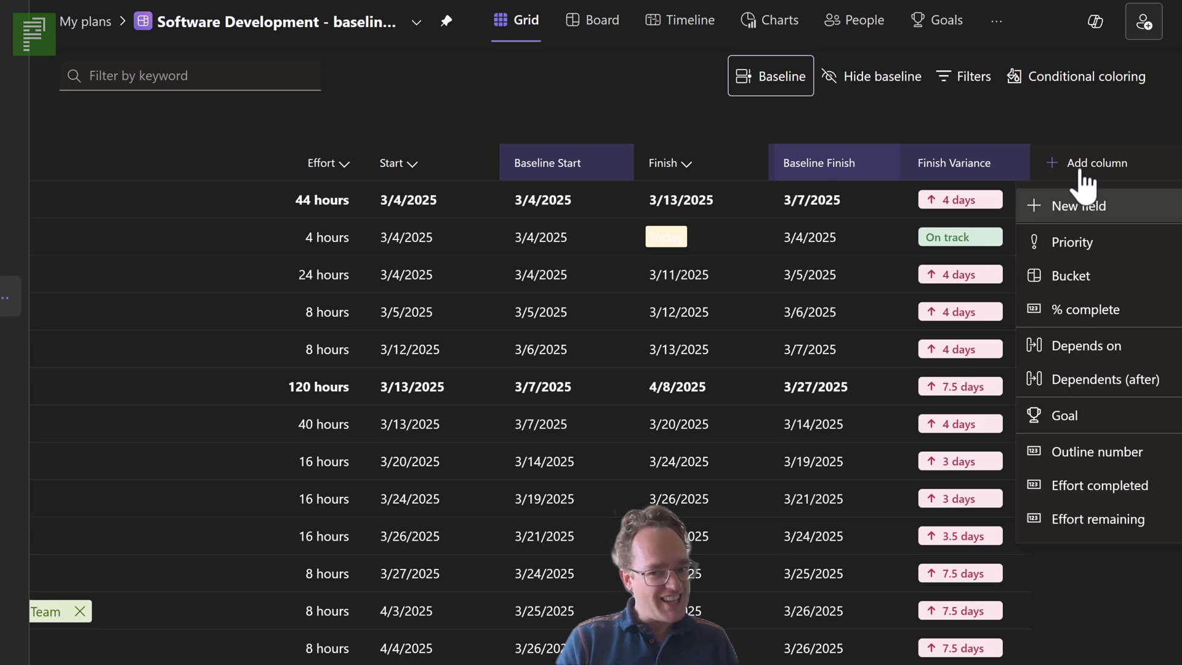
pyautogui.press('Escape')
pyautogui.scroll(-5, 496, 308)
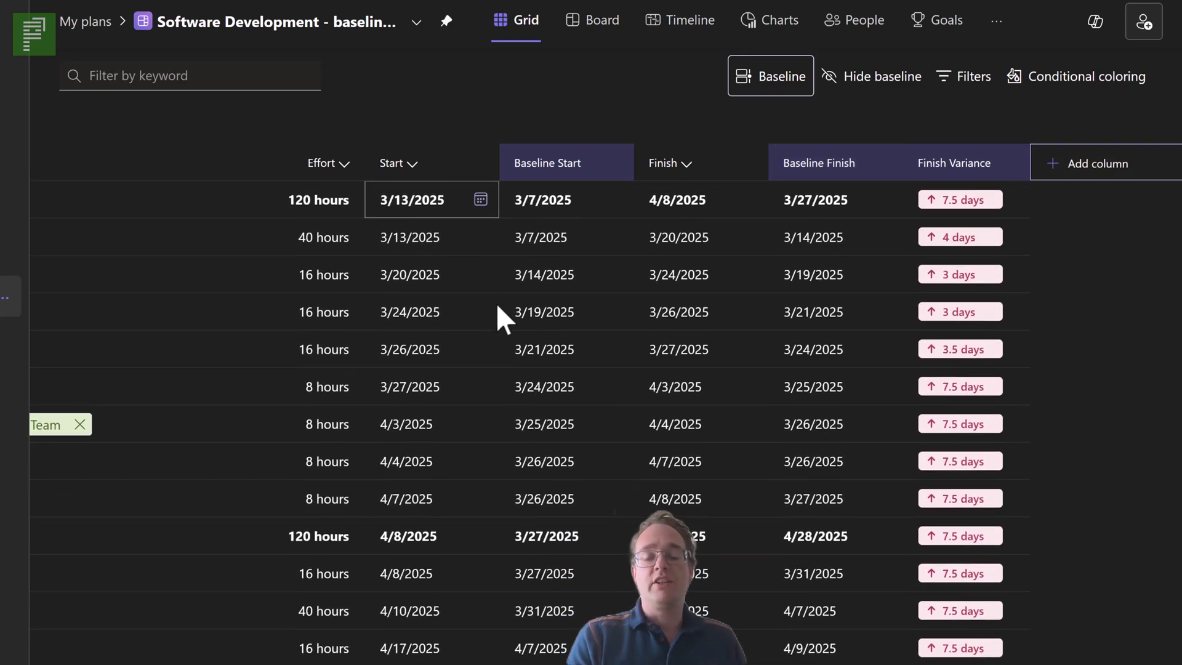
pyautogui.scroll(-2, 640, 492)
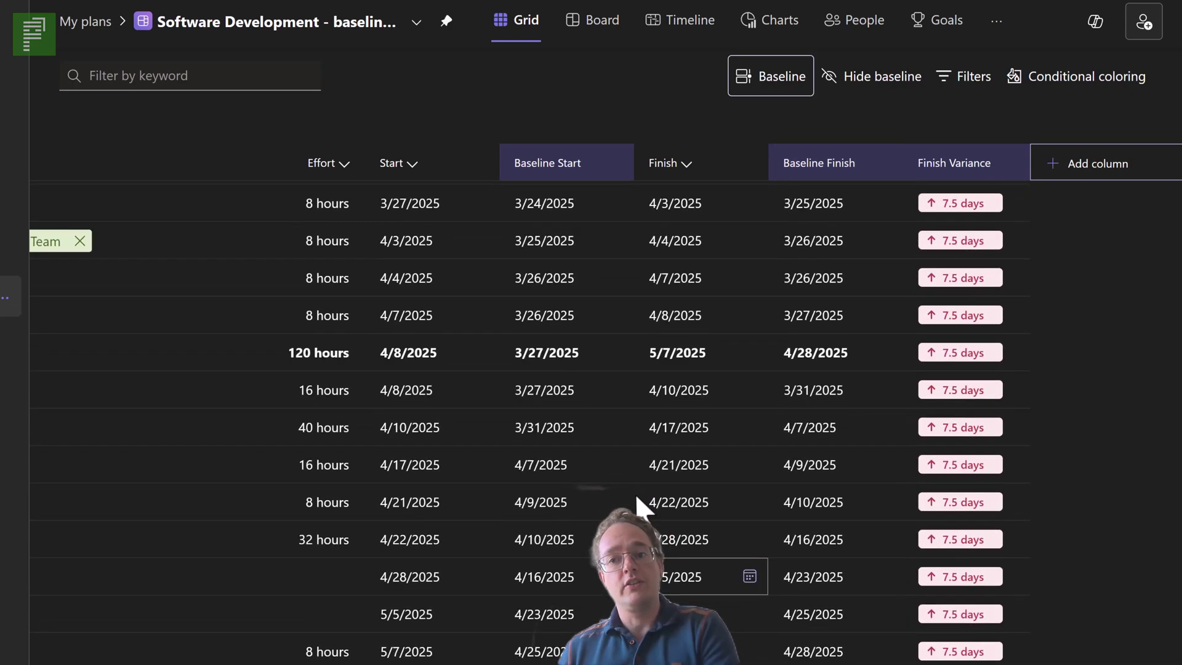
pyautogui.scroll(6, 635, 493)
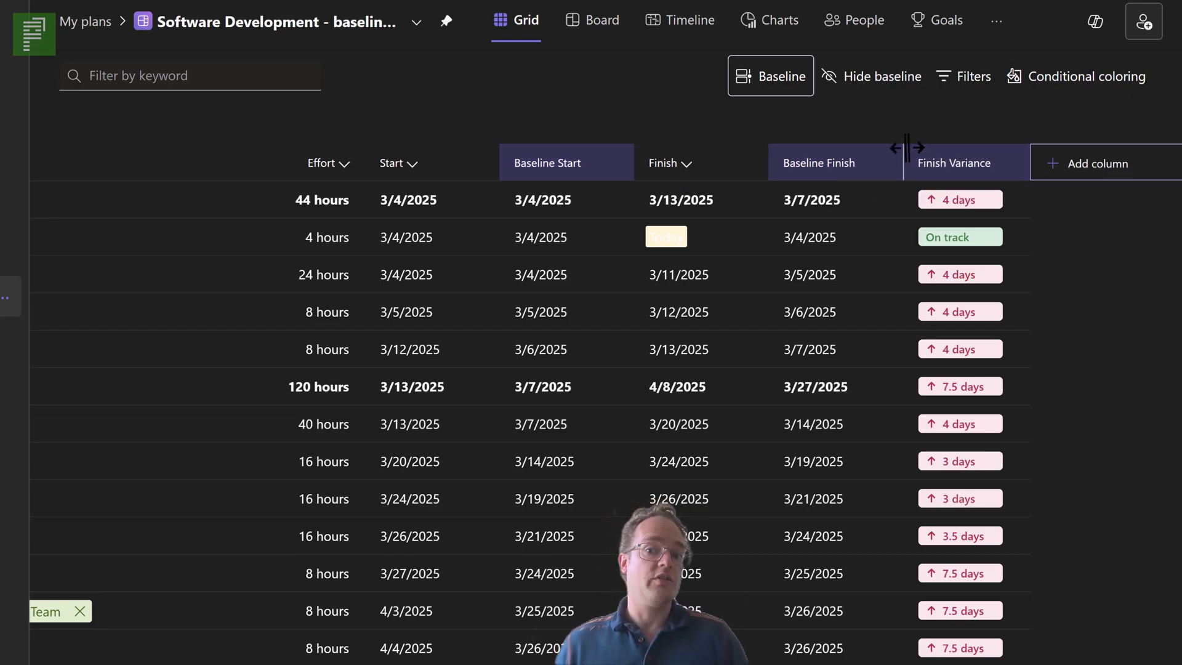
# Step: Hide the baseline columns, then briefly reopen and close the baseline summary
pyautogui.click(865, 85)
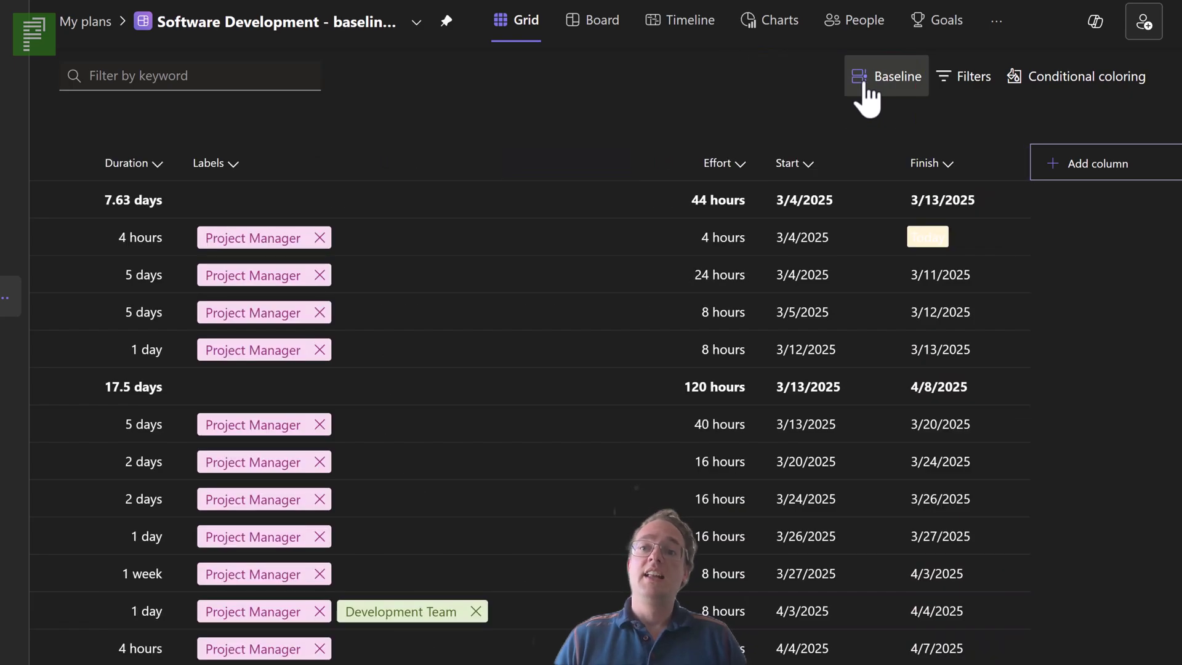
pyautogui.click(1042, 165)
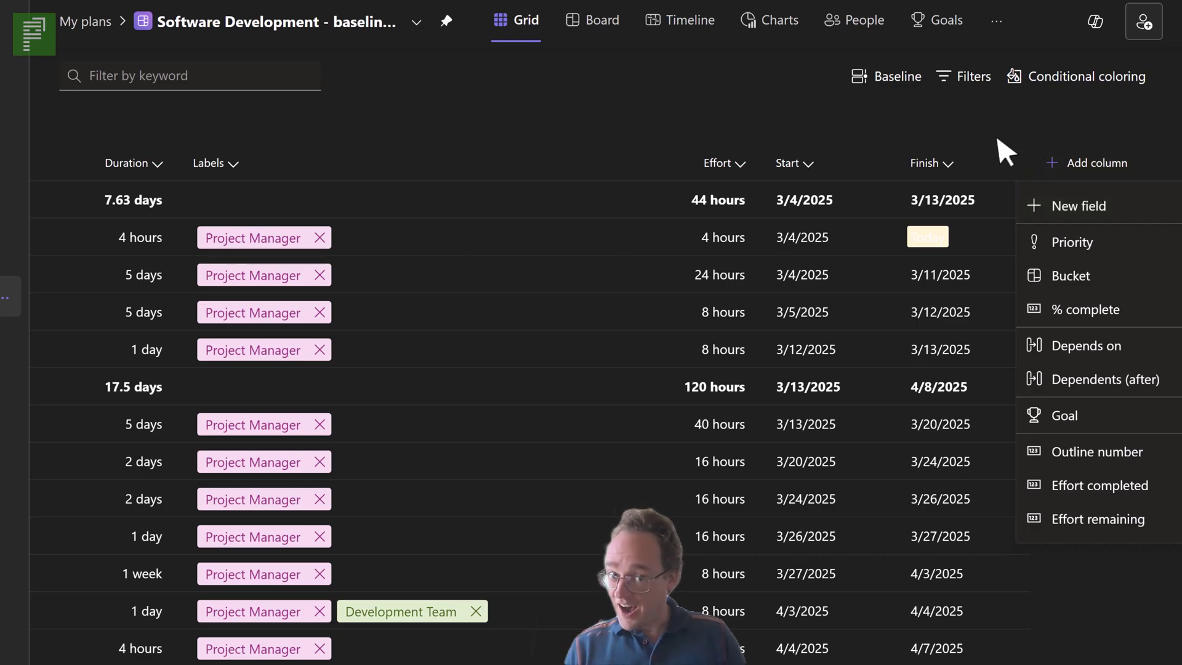
pyautogui.press('Escape')
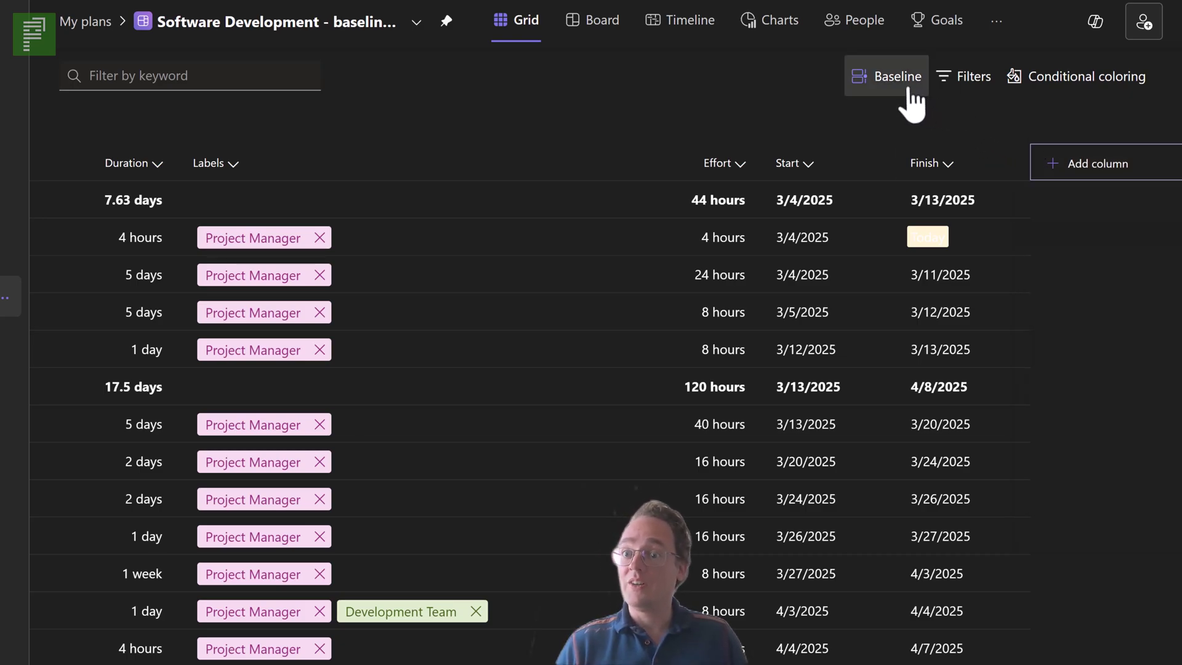
pyautogui.click(908, 90)
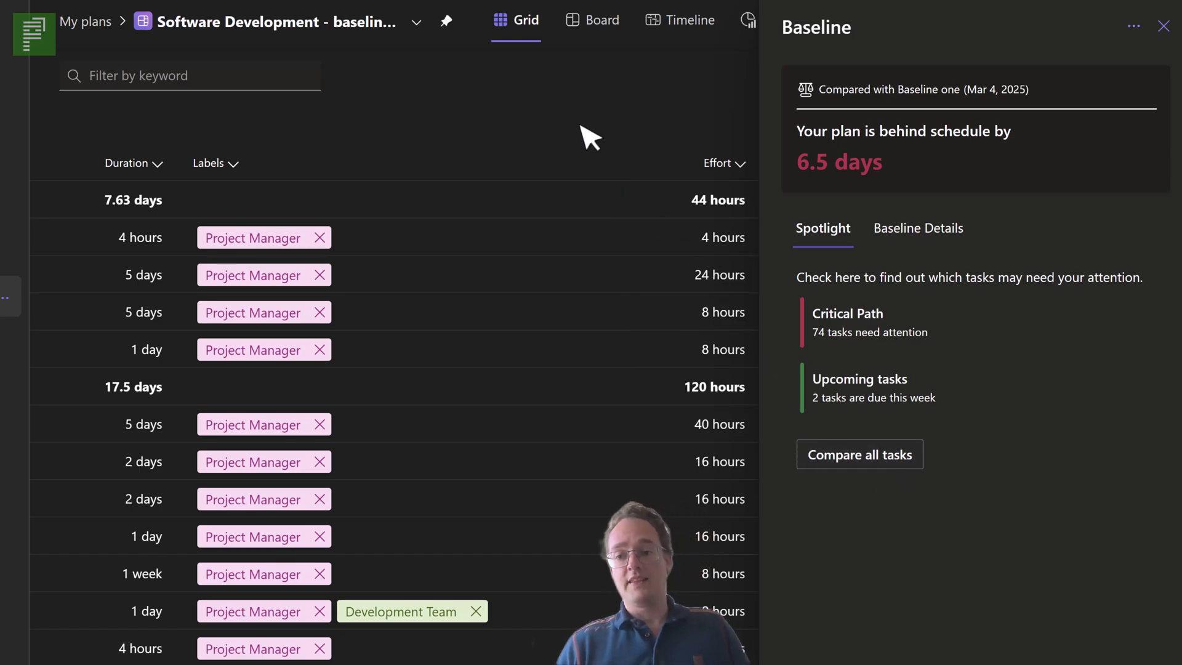
pyautogui.click(1162, 26)
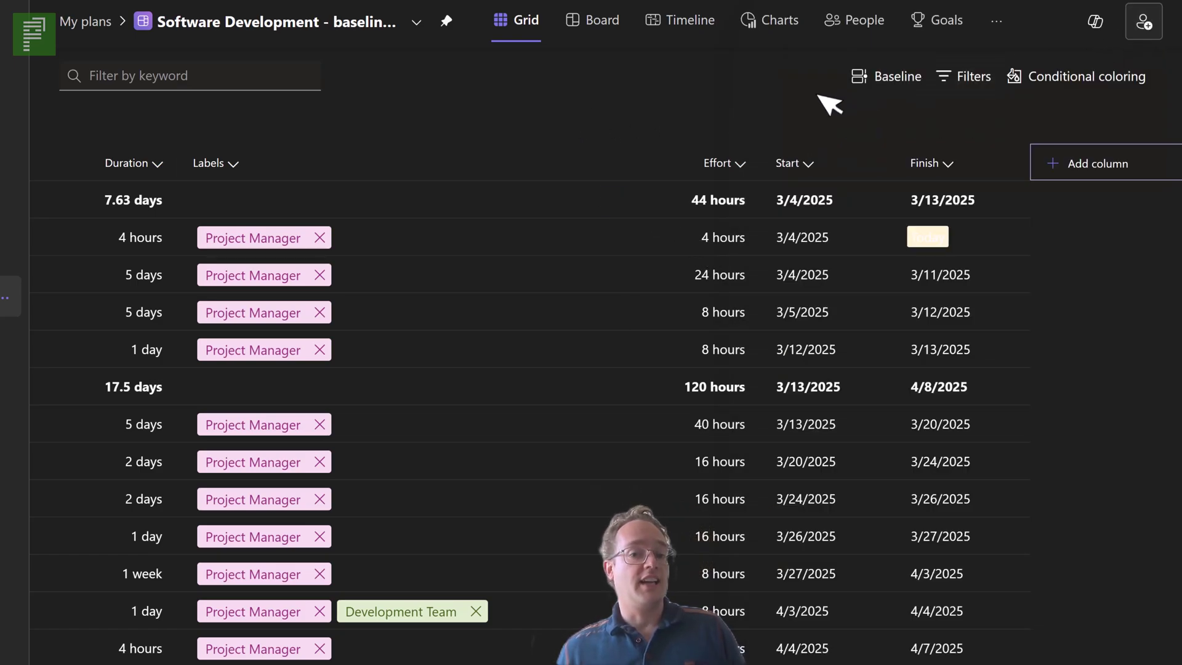
# Step: Switch to the Timeline view and look over the Filter Tasks pane before closing it
pyautogui.click(688, 37)
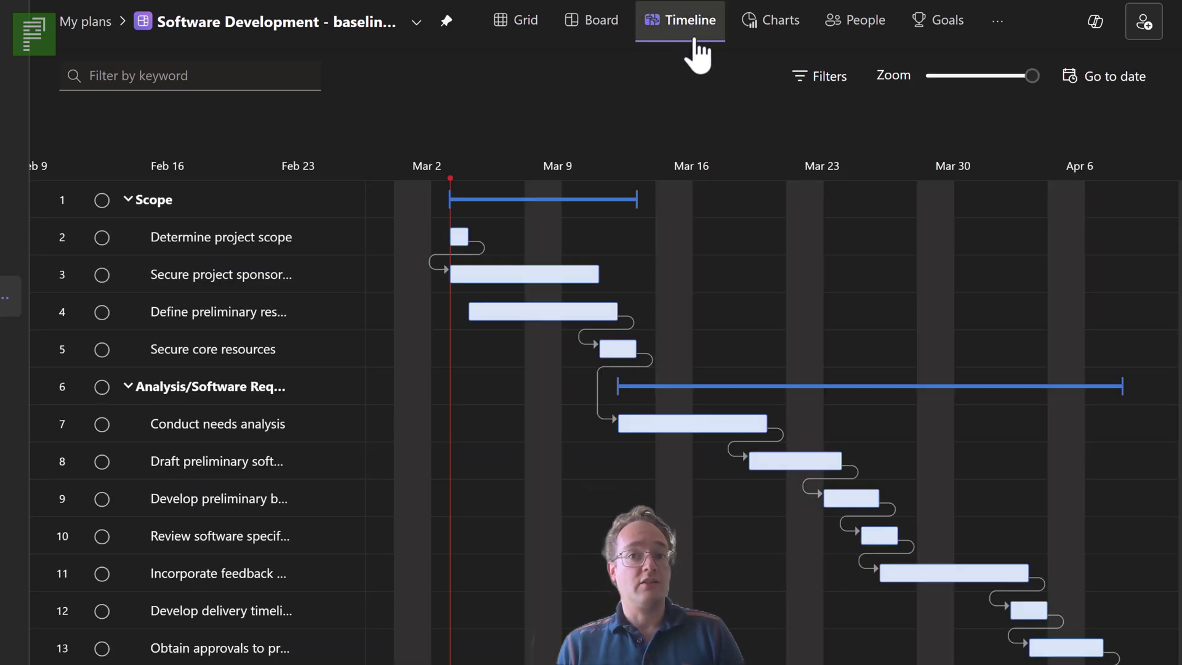
pyautogui.click(800, 83)
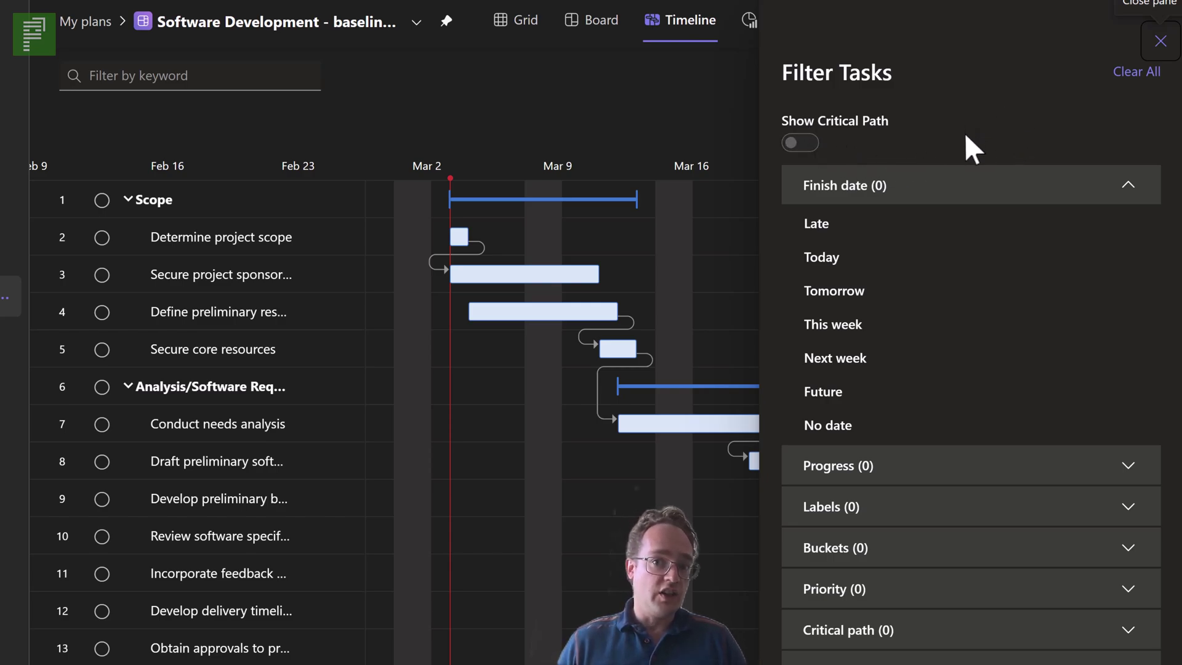
pyautogui.scroll(-1, 911, 405)
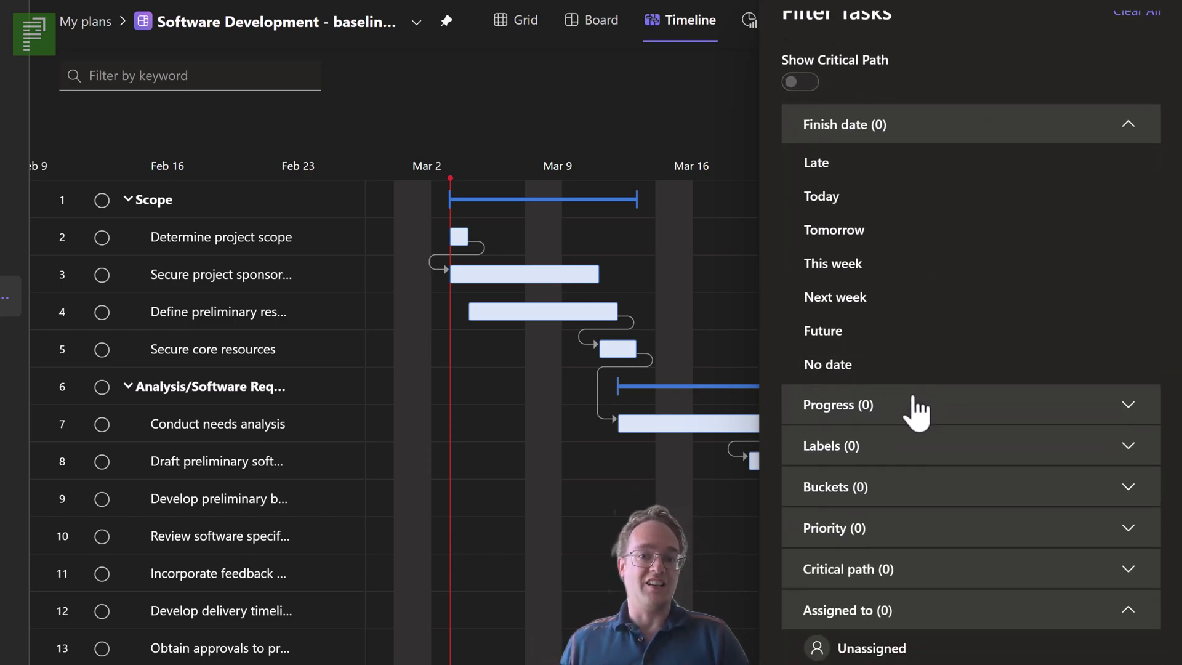
pyautogui.scroll(1, 1125, 28)
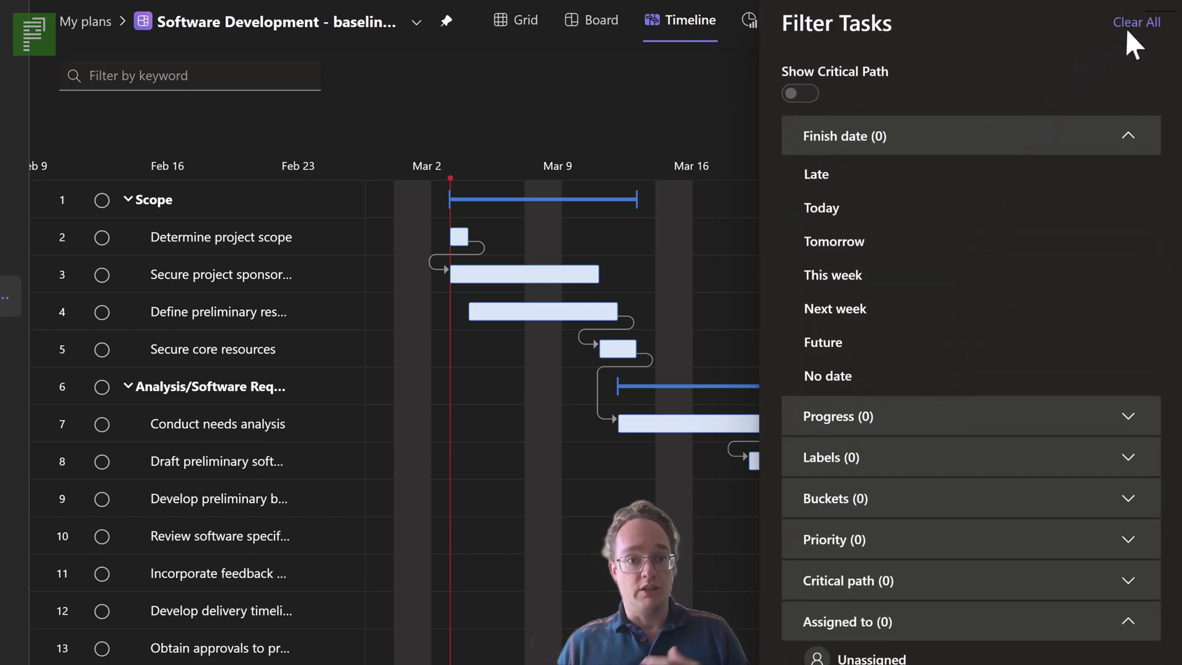
pyautogui.click(1152, 53)
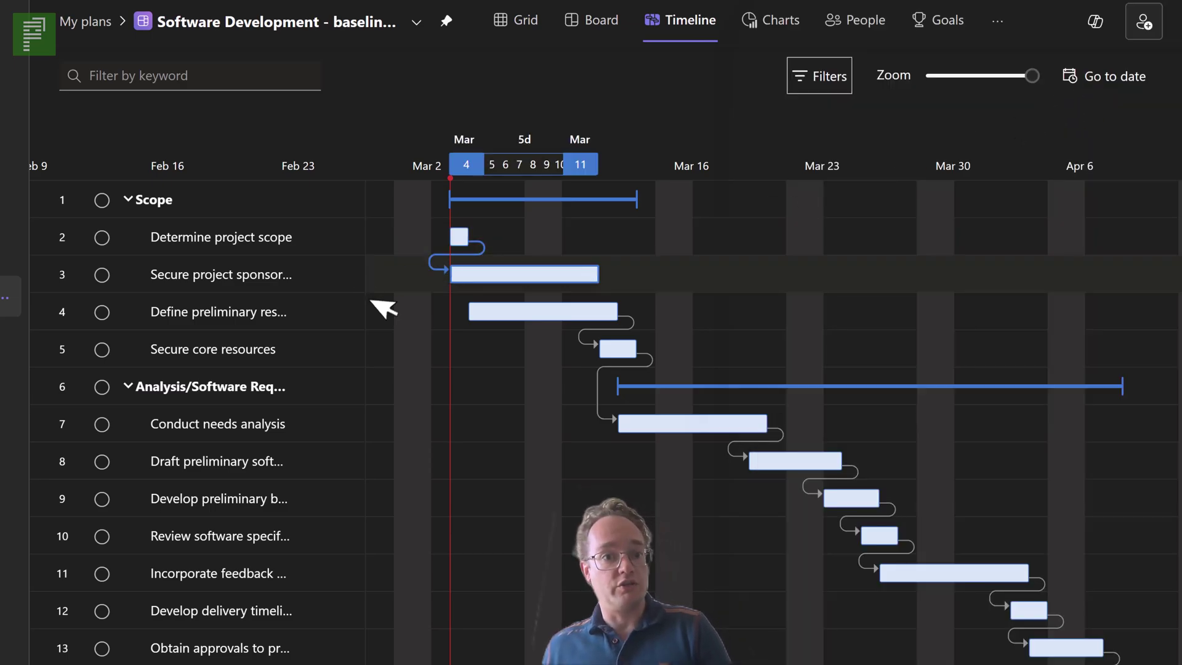